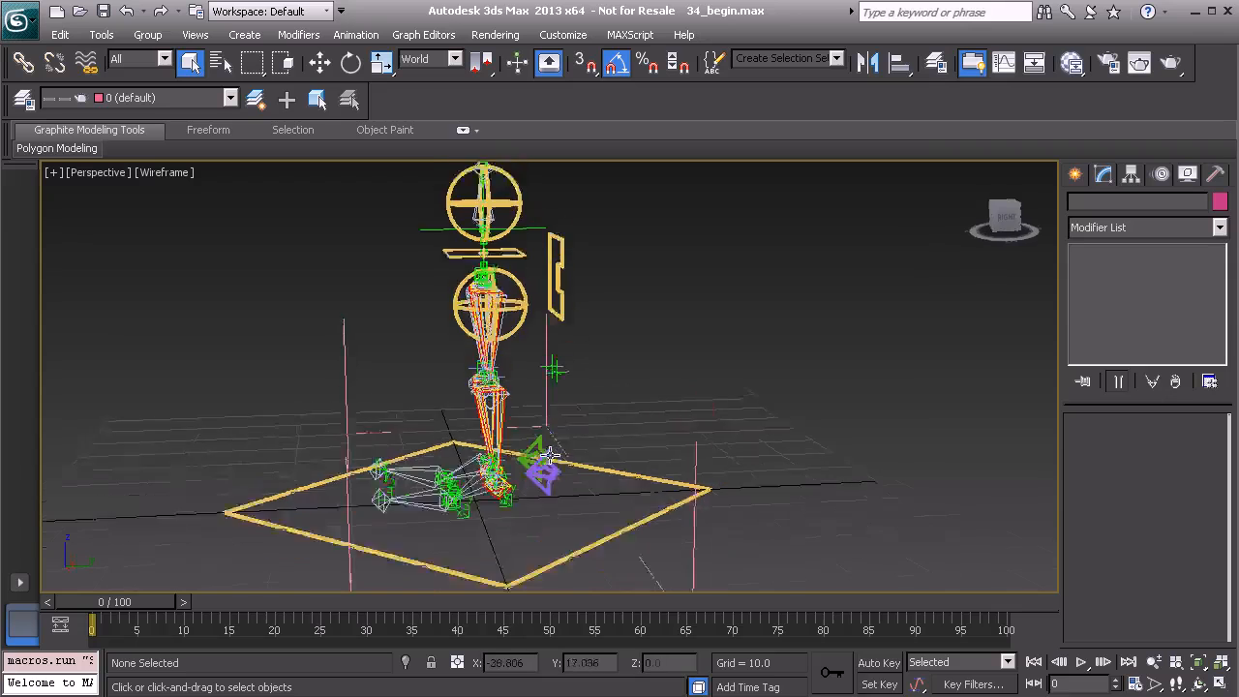
- Maximise the Left viewport and frame the whole leg rig with empty space beside it
{"action": "middle_click_drag", "start_coordinate": [463, 392], "coordinate": [471, 367], "text": "alt"}
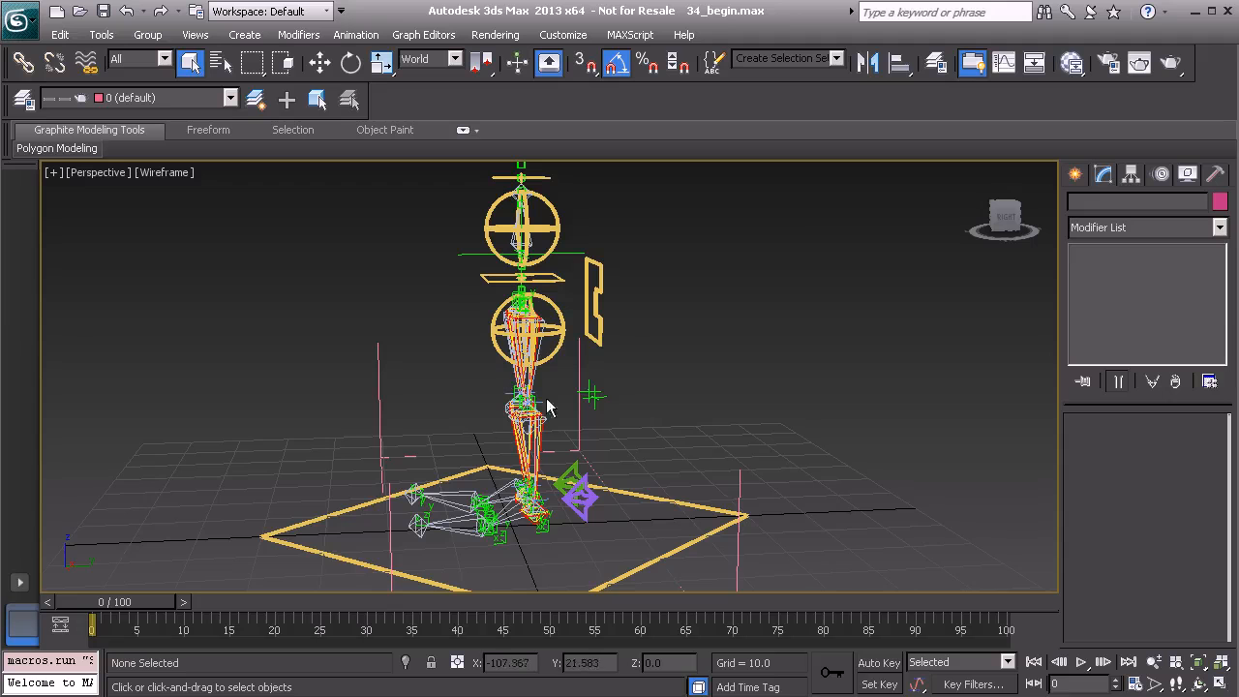
{"action": "key", "text": "alt+w"}
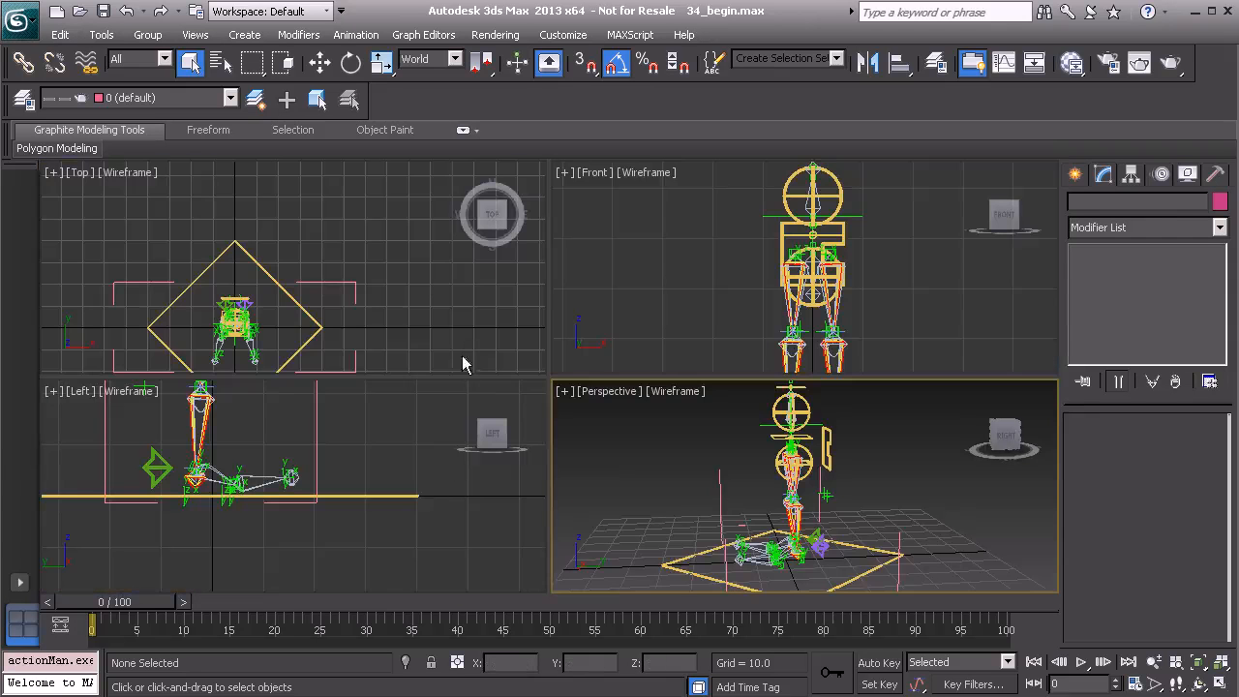
{"action": "right_click", "coordinate": [422, 500]}
{"action": "key", "text": "alt+w"}
{"action": "middle_click_drag", "start_coordinate": [511, 366], "coordinate": [459, 545]}
{"action": "middle_click_drag", "start_coordinate": [580, 318], "coordinate": [543, 472], "text": "ctrl+alt"}
{"action": "middle_click_drag", "start_coordinate": [626, 353], "coordinate": [614, 391]}
- Start the Line spline tool and turn on 3D snapping to grid points
{"action": "left_click", "coordinate": [1076, 175]}
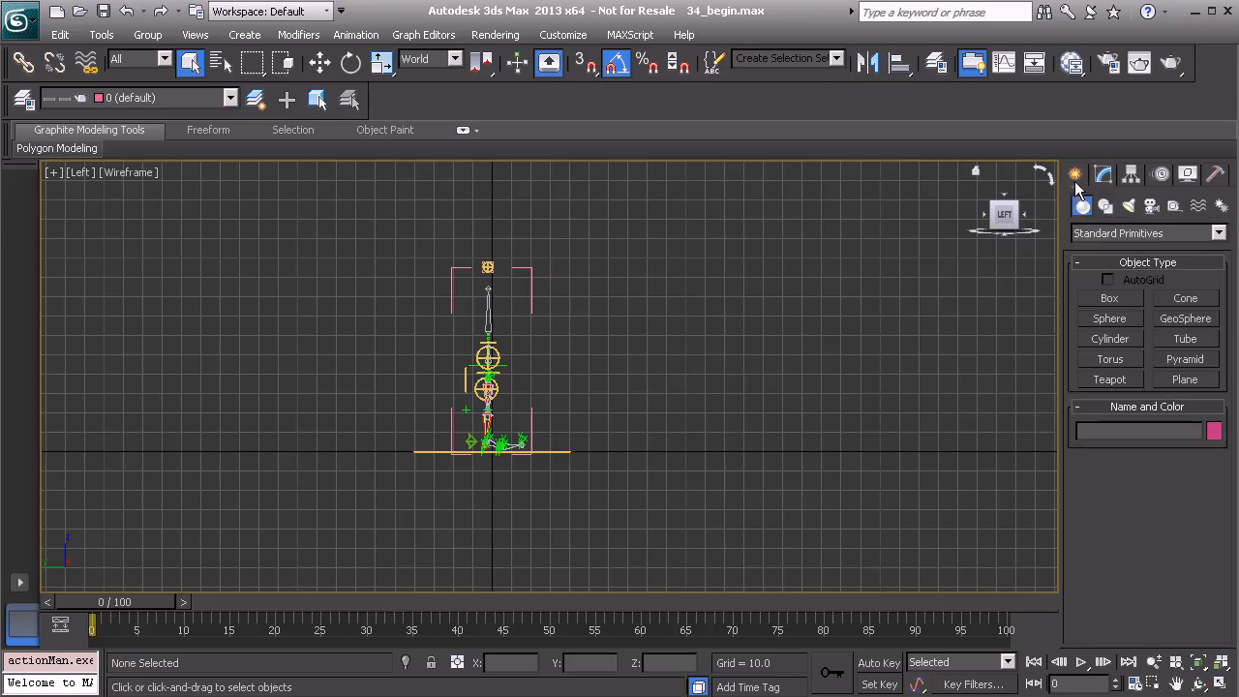
{"action": "left_click", "coordinate": [1107, 207]}
{"action": "left_click", "coordinate": [1113, 313]}
{"action": "scroll", "coordinate": [830, 448], "scroll_direction": "up", "scroll_amount": 3}
{"action": "scroll", "coordinate": [551, 378], "scroll_direction": "up", "scroll_amount": 1}
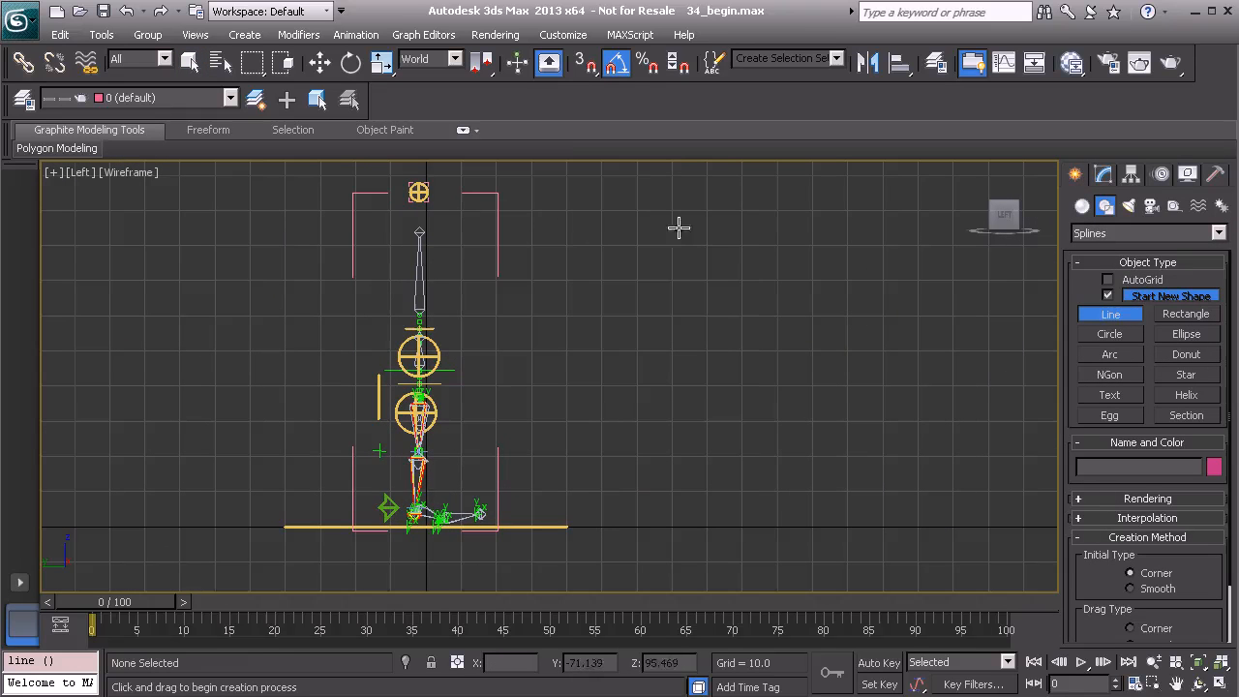
{"action": "right_click", "coordinate": [617, 63]}
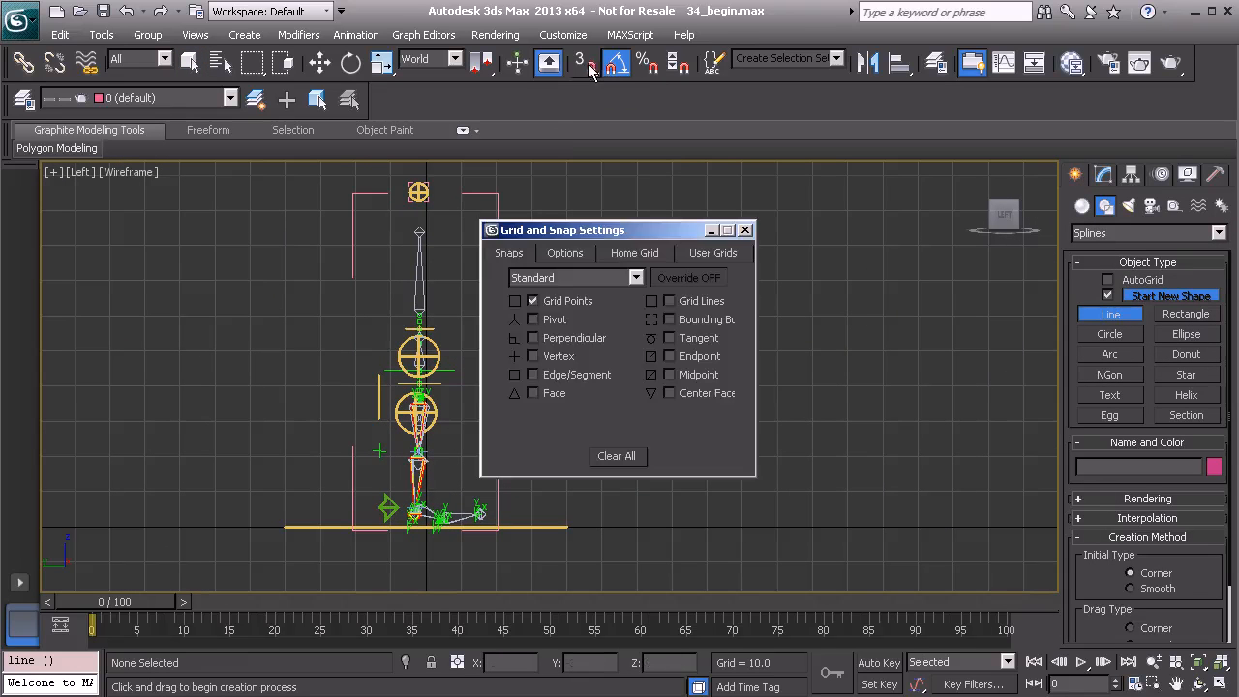
{"action": "left_click", "coordinate": [745, 230]}
{"action": "scroll", "coordinate": [700, 396], "scroll_direction": "up", "scroll_amount": 1}
{"action": "middle_click_drag", "start_coordinate": [633, 370], "coordinate": [633, 341]}
{"action": "key", "text": "s"}
{"action": "scroll", "coordinate": [633, 388], "scroll_direction": "up", "scroll_amount": 1}
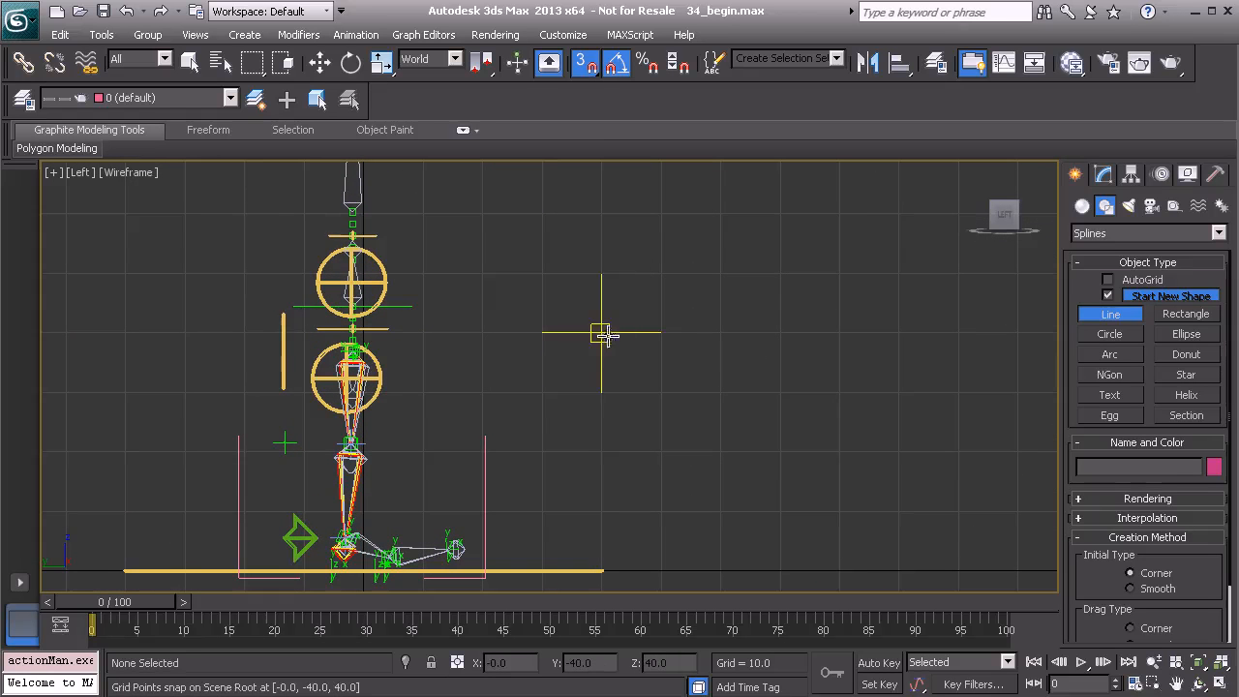
- Draw a closed six-point arrowhead spline beside the rig, about 30 units wide and 40 high, and turn snapping off
{"action": "left_click", "coordinate": [603, 333]}
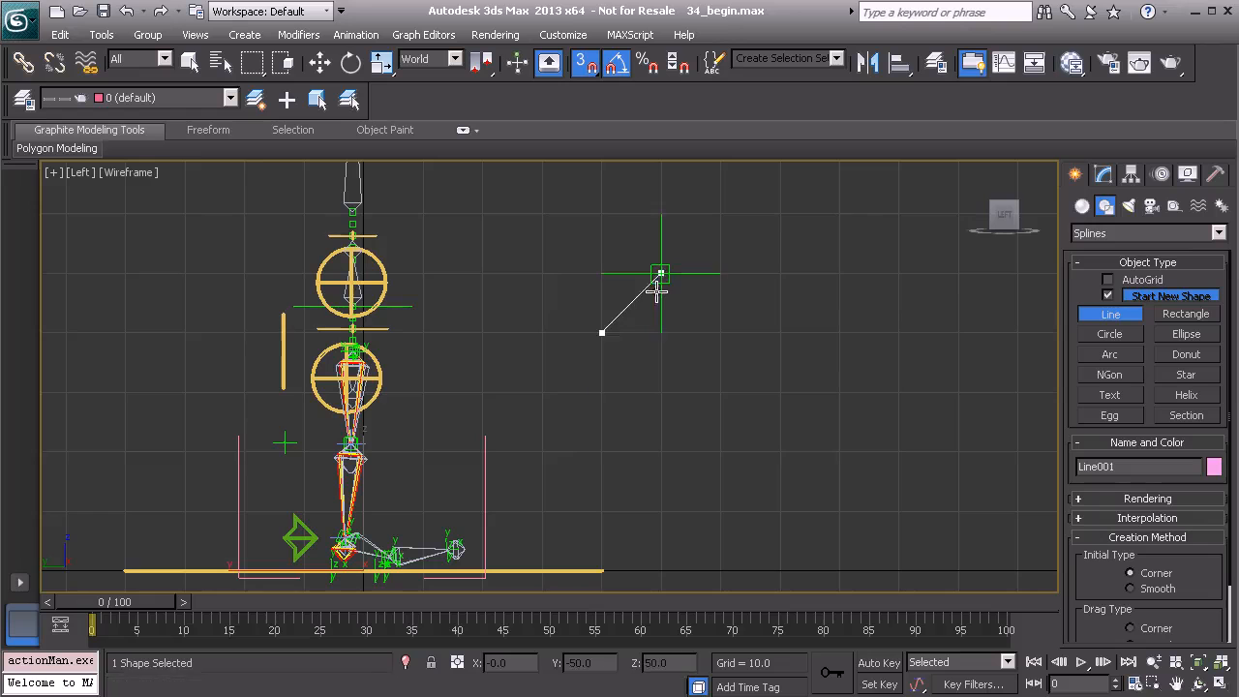
{"action": "left_click", "coordinate": [721, 214]}
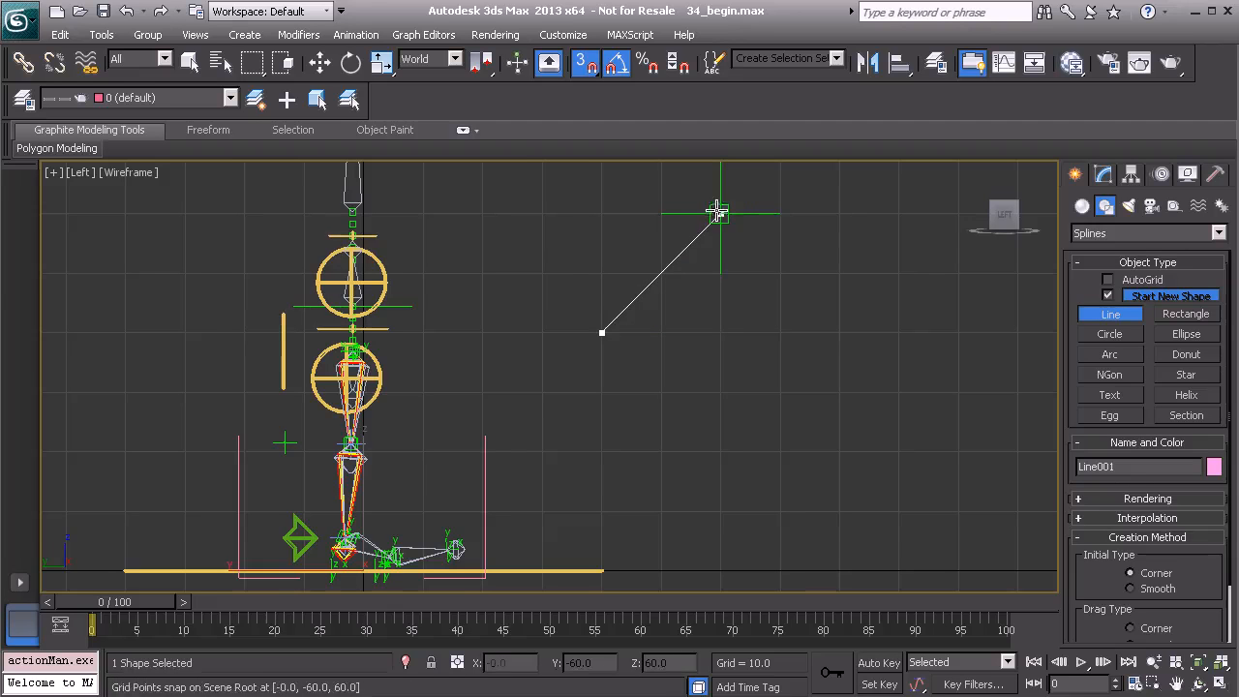
{"action": "left_click", "coordinate": [723, 273]}
{"action": "left_click", "coordinate": [780, 333]}
{"action": "left_click", "coordinate": [722, 392]}
{"action": "left_click", "coordinate": [721, 451]}
{"action": "left_click", "coordinate": [602, 333]}
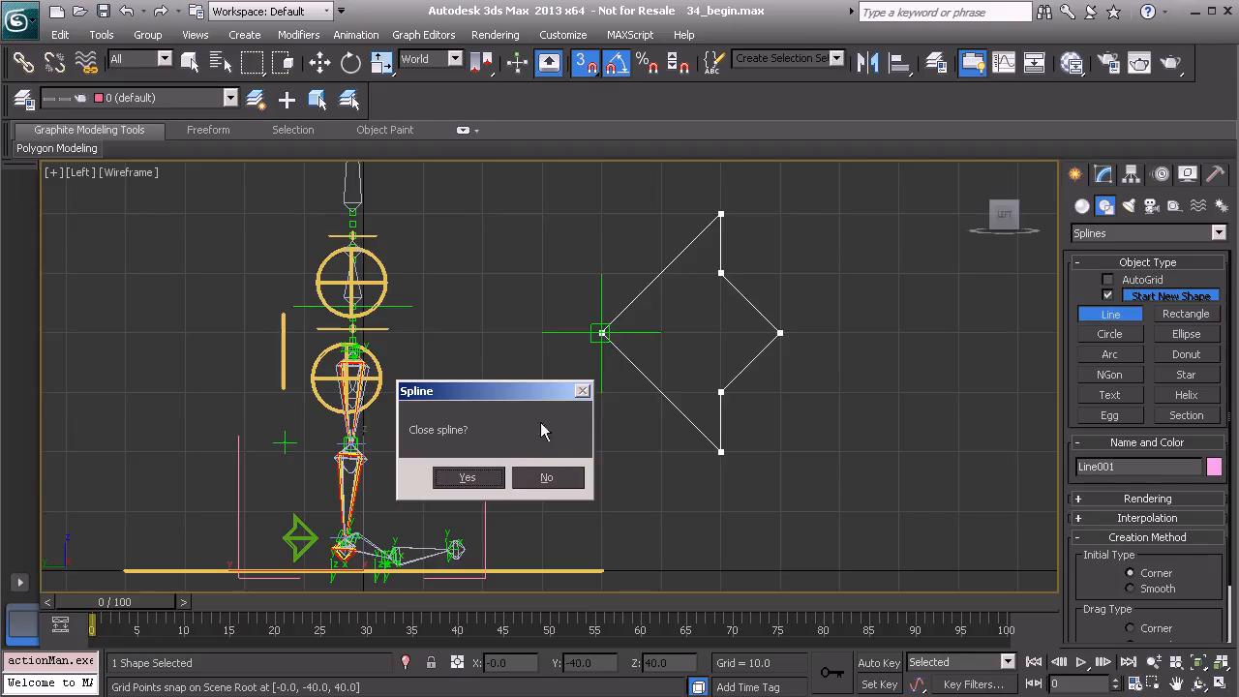
{"action": "left_click", "coordinate": [469, 477]}
{"action": "right_click", "coordinate": [587, 396]}
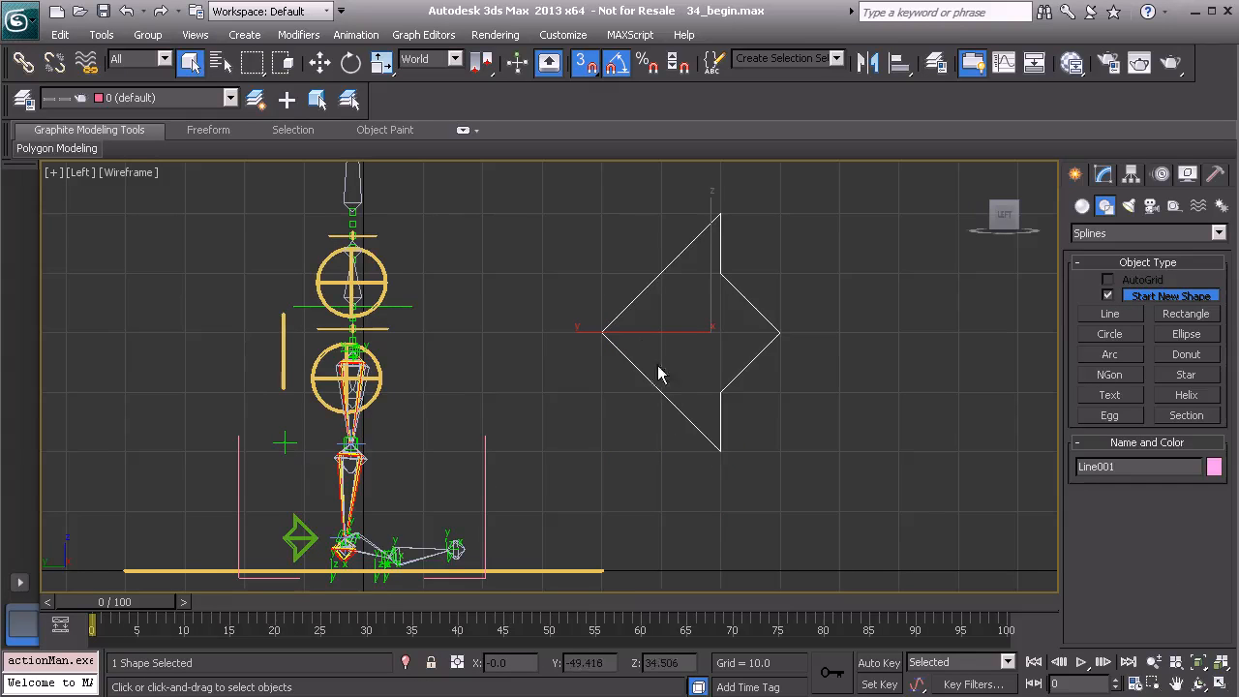
{"action": "mouse_move", "coordinate": [598, 407]}
{"action": "middle_mouse_down"}
{"action": "mouse_move", "coordinate": [648, 387]}
{"action": "mouse_move", "coordinate": [614, 389]}
{"action": "middle_mouse_up"}
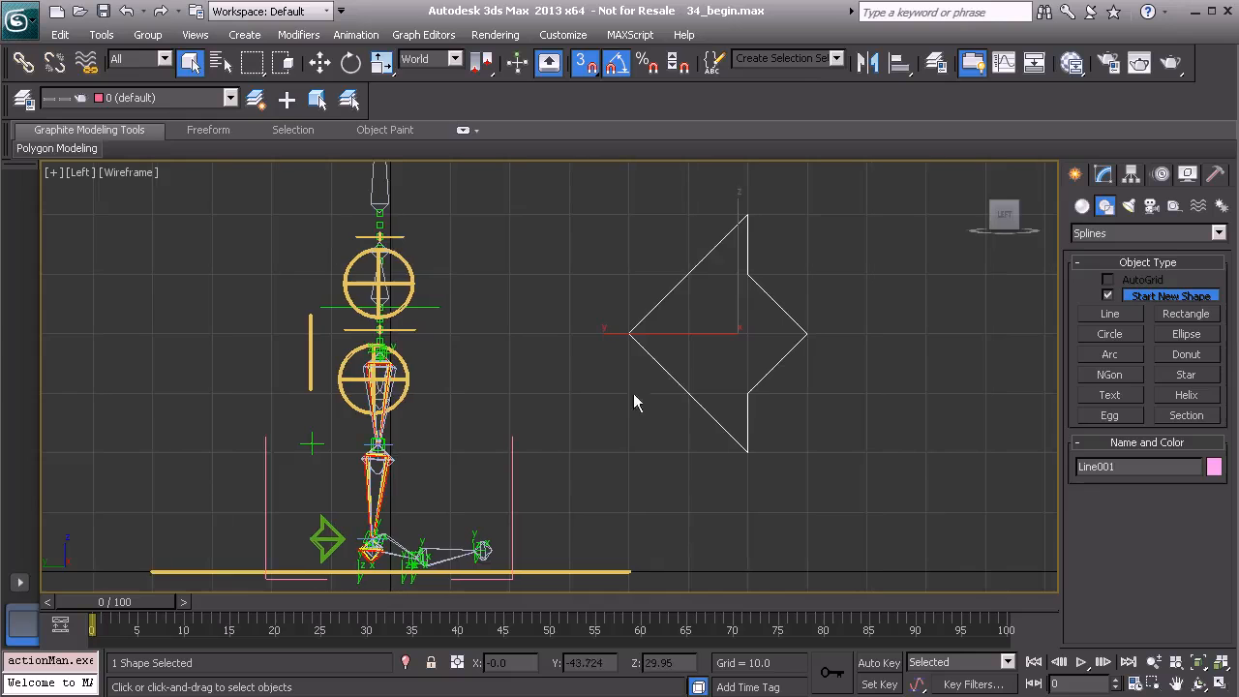
{"action": "key", "text": "s"}
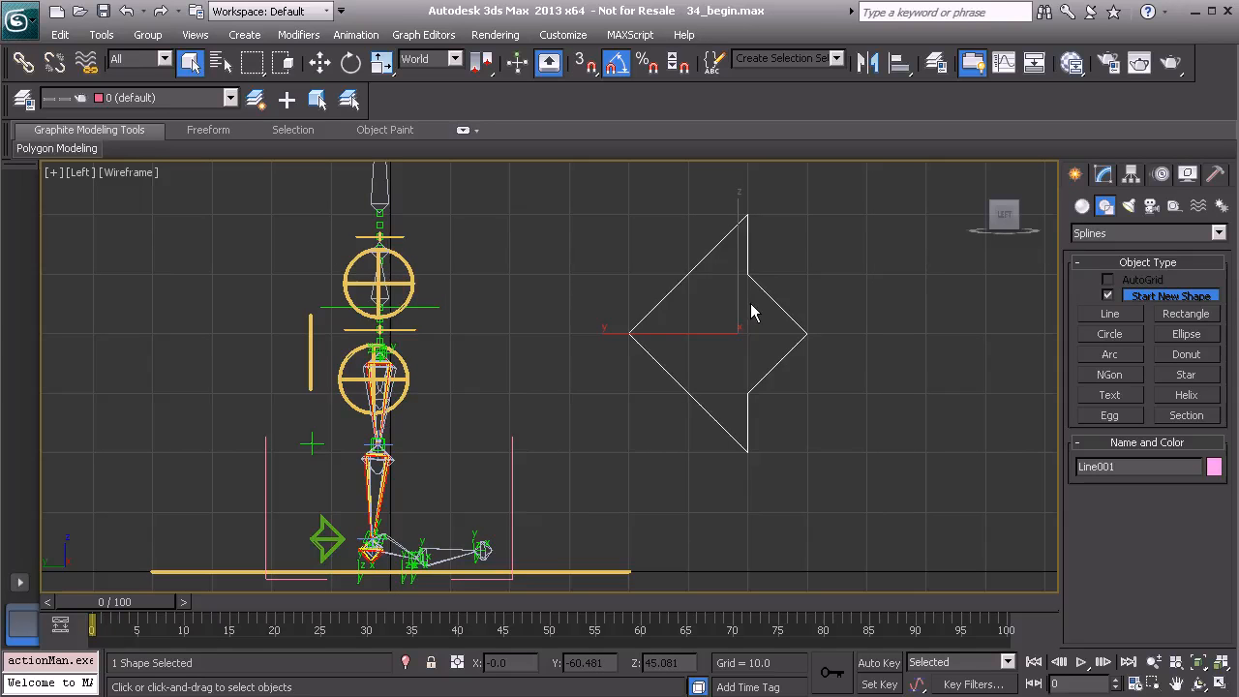
- Center the arrowhead spline's pivot to the object
{"action": "left_click", "coordinate": [1130, 174]}
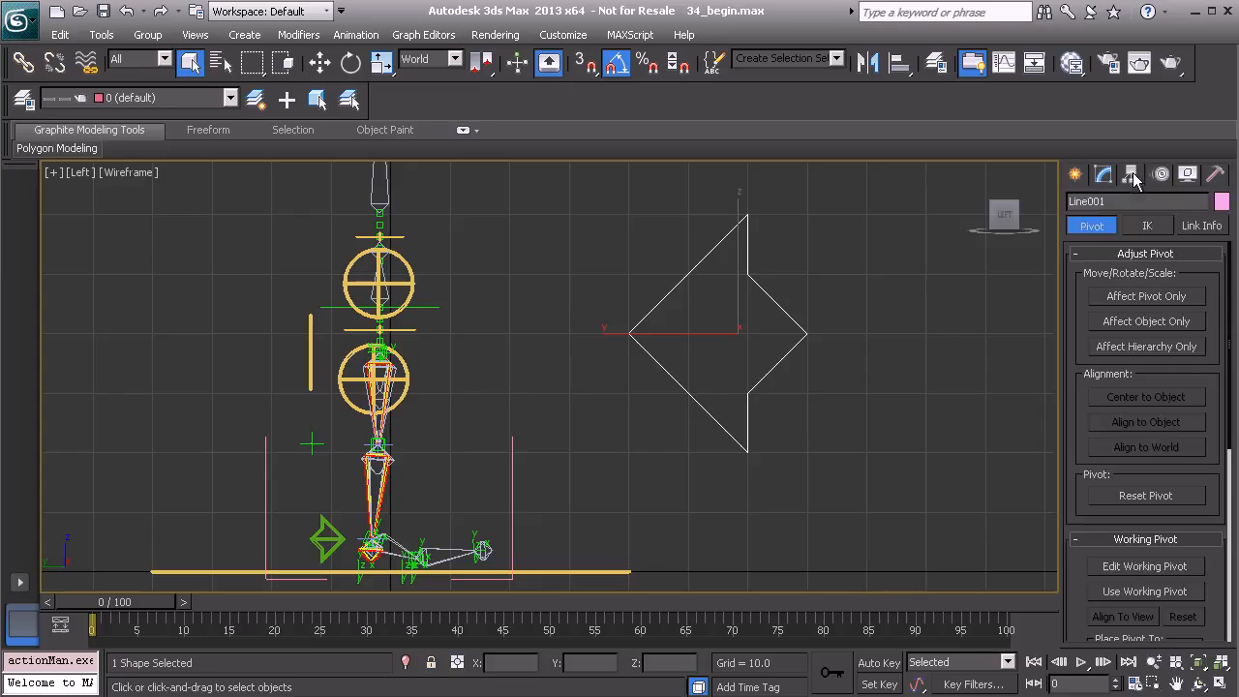
{"action": "left_click", "coordinate": [1149, 300]}
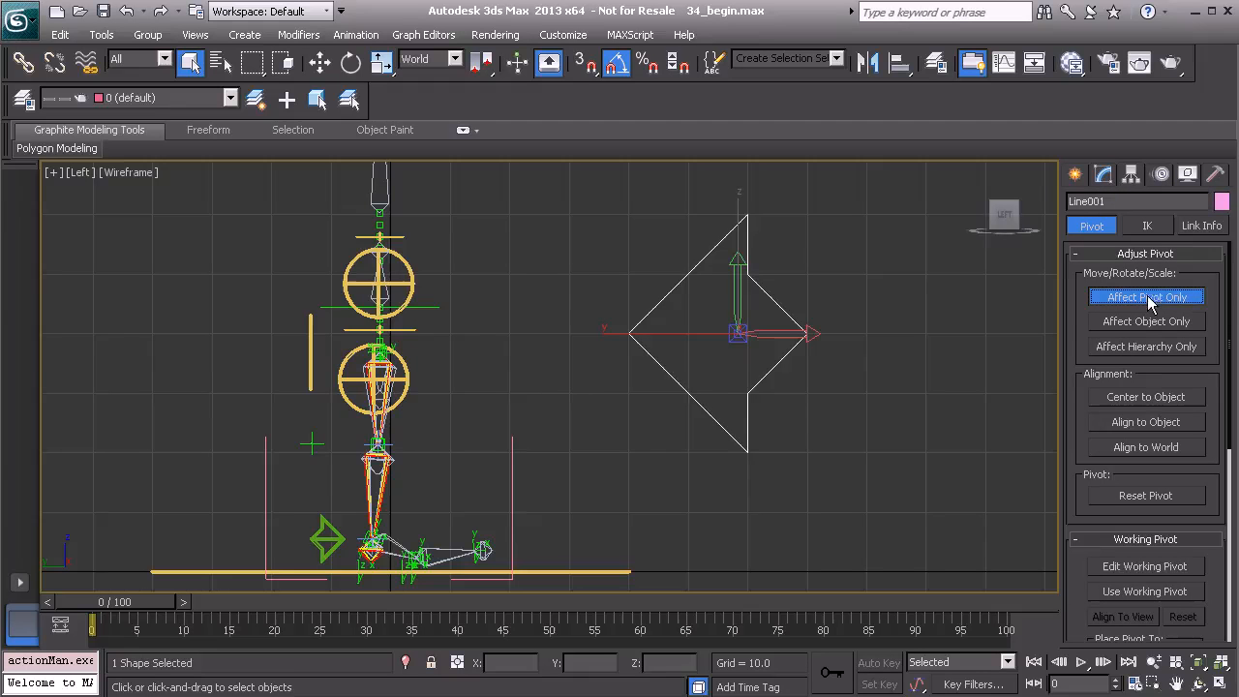
{"action": "left_click", "coordinate": [1151, 397]}
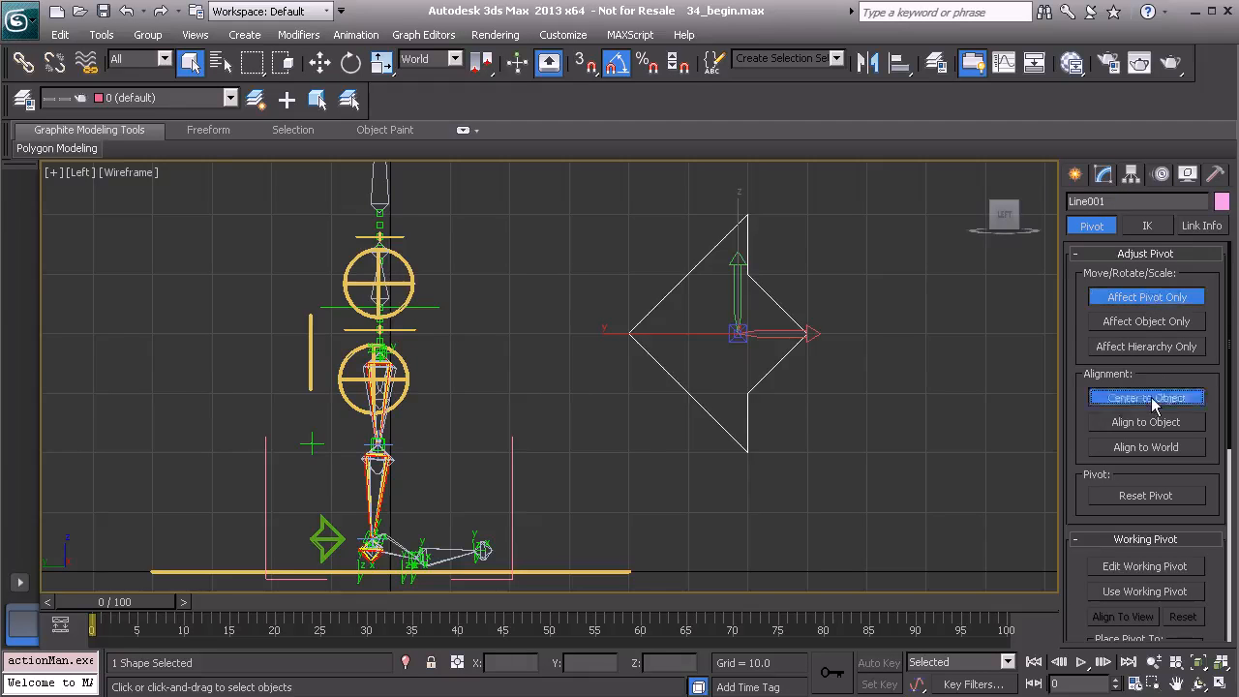
{"action": "left_click", "coordinate": [1151, 298]}
- Quick-align the arrowhead spline to the left thigh bone in the Perspective view
{"action": "key", "text": "alt+w"}
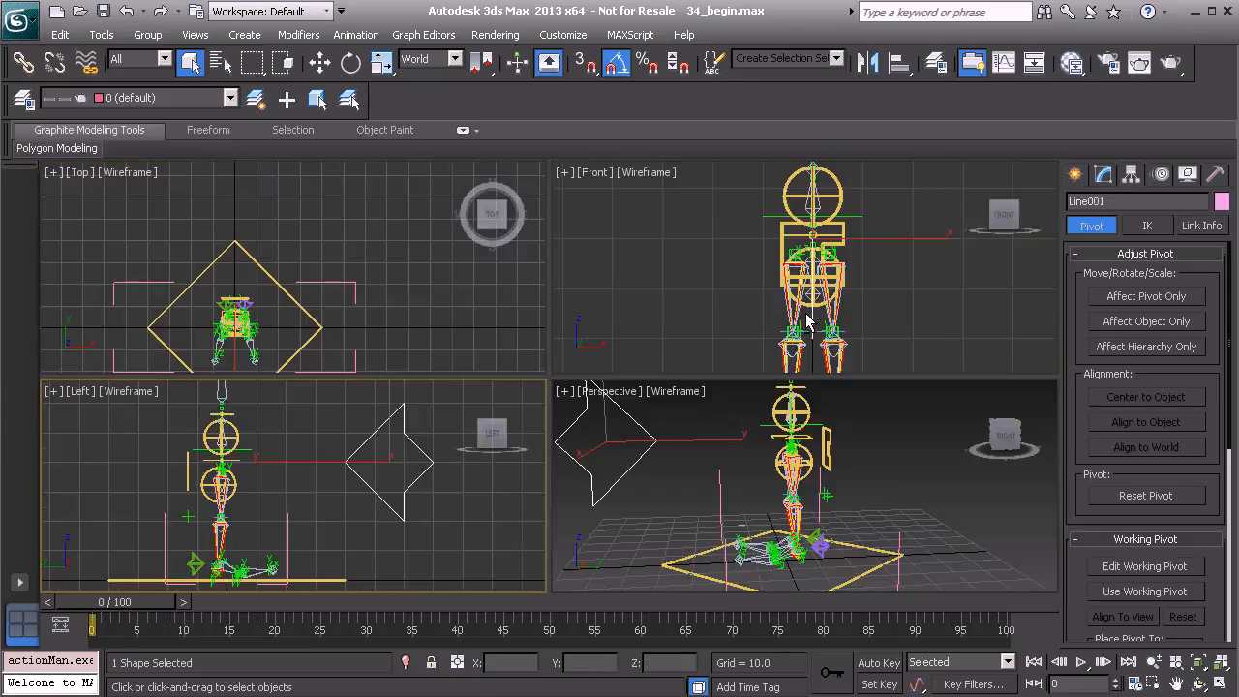
{"action": "right_click", "coordinate": [866, 476]}
{"action": "key", "text": "alt+w"}
{"action": "scroll", "coordinate": [650, 415], "scroll_direction": "up", "scroll_amount": 2}
{"action": "middle_click_drag", "start_coordinate": [650, 415], "coordinate": [593, 384], "text": "alt"}
{"action": "scroll", "coordinate": [626, 371], "scroll_direction": "up", "scroll_amount": 3}
{"action": "middle_click_drag", "start_coordinate": [527, 336], "coordinate": [625, 386], "text": "alt"}
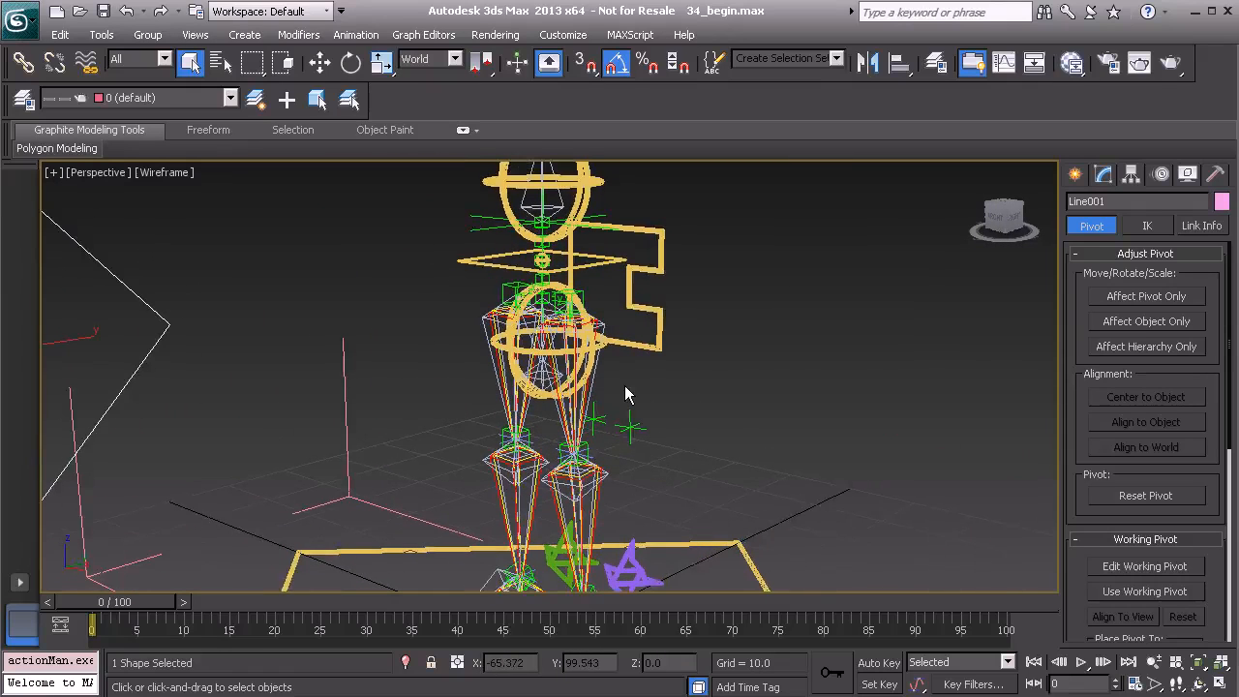
{"action": "key", "text": "alt+a"}
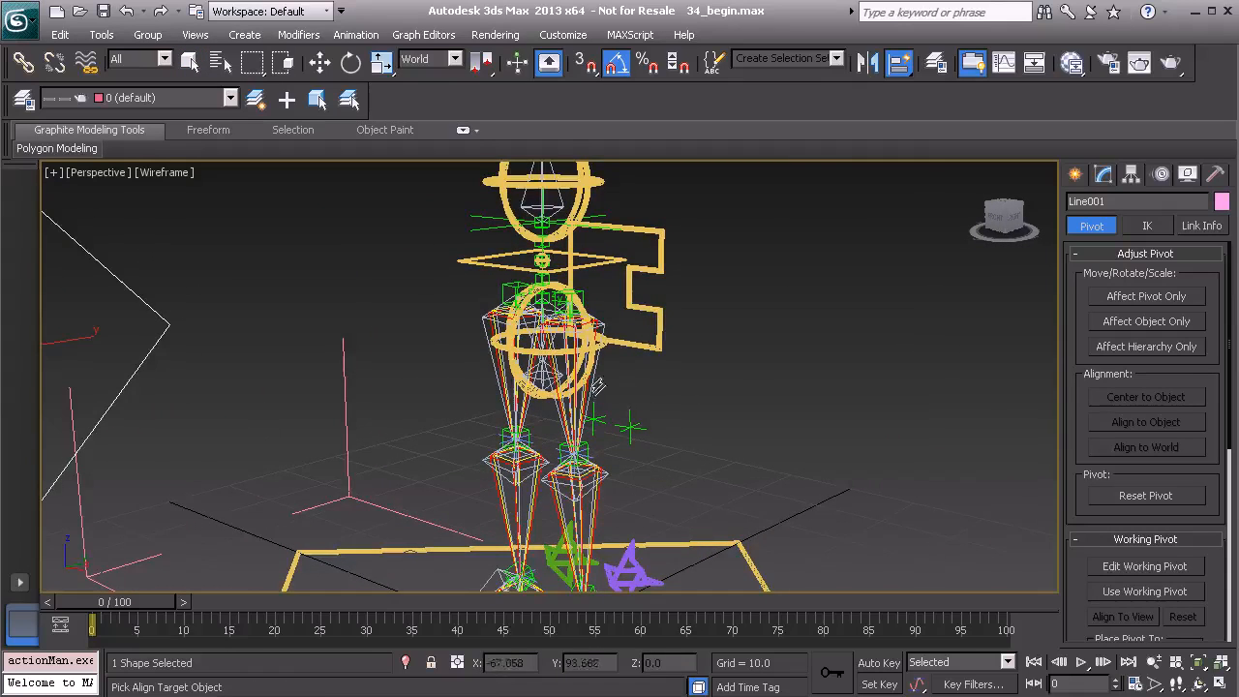
{"action": "scroll", "coordinate": [609, 392], "scroll_direction": "up", "scroll_amount": 3}
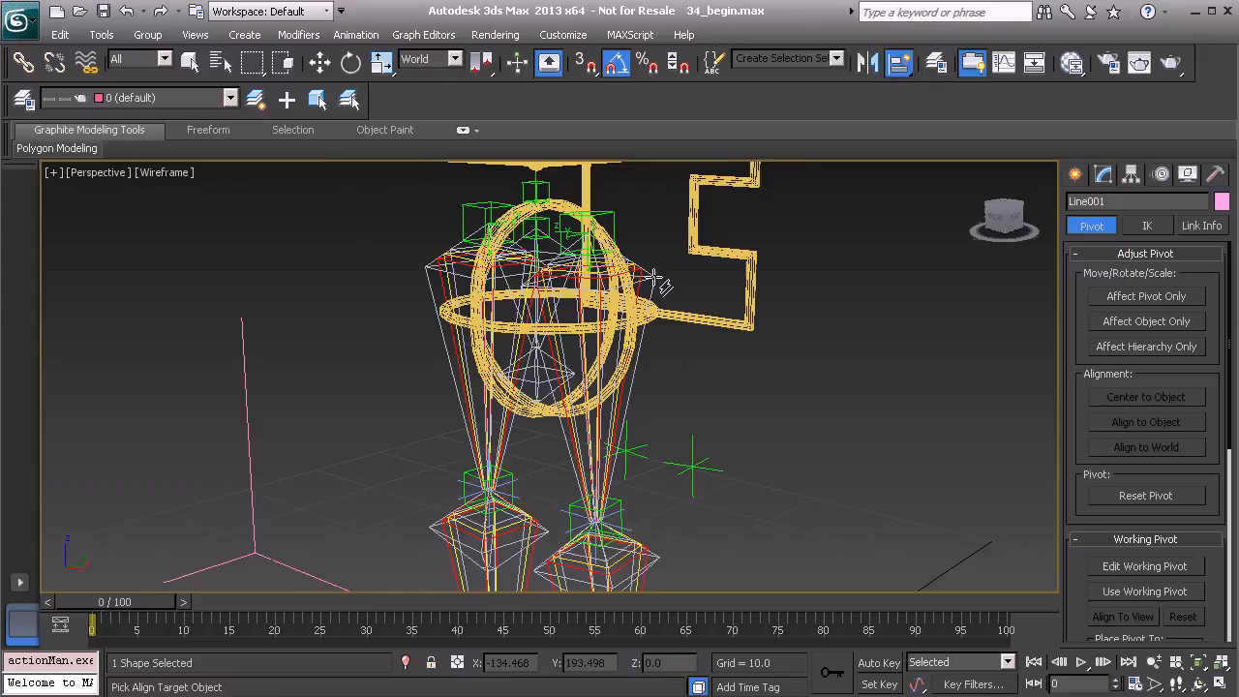
{"action": "left_click", "coordinate": [654, 277]}
- Scale the arrowhead spline down uniformly to about 25% at the left hip
{"action": "middle_click_drag", "start_coordinate": [690, 318], "coordinate": [599, 314], "text": "alt"}
{"action": "scroll", "coordinate": [684, 390], "scroll_direction": "down", "scroll_amount": 1}
{"action": "scroll", "coordinate": [628, 323], "scroll_direction": "down", "scroll_amount": 2}
{"action": "key", "text": "r"}
{"action": "left_click_drag", "start_coordinate": [455, 285], "coordinate": [455, 444]}
{"action": "middle_click_drag", "start_coordinate": [541, 358], "coordinate": [594, 354], "text": "alt"}
{"action": "scroll", "coordinate": [595, 355], "scroll_direction": "up", "scroll_amount": 2}
{"action": "left_click_drag", "start_coordinate": [590, 238], "coordinate": [563, 295]}
{"action": "middle_click_drag", "start_coordinate": [655, 318], "coordinate": [613, 280], "text": "alt"}
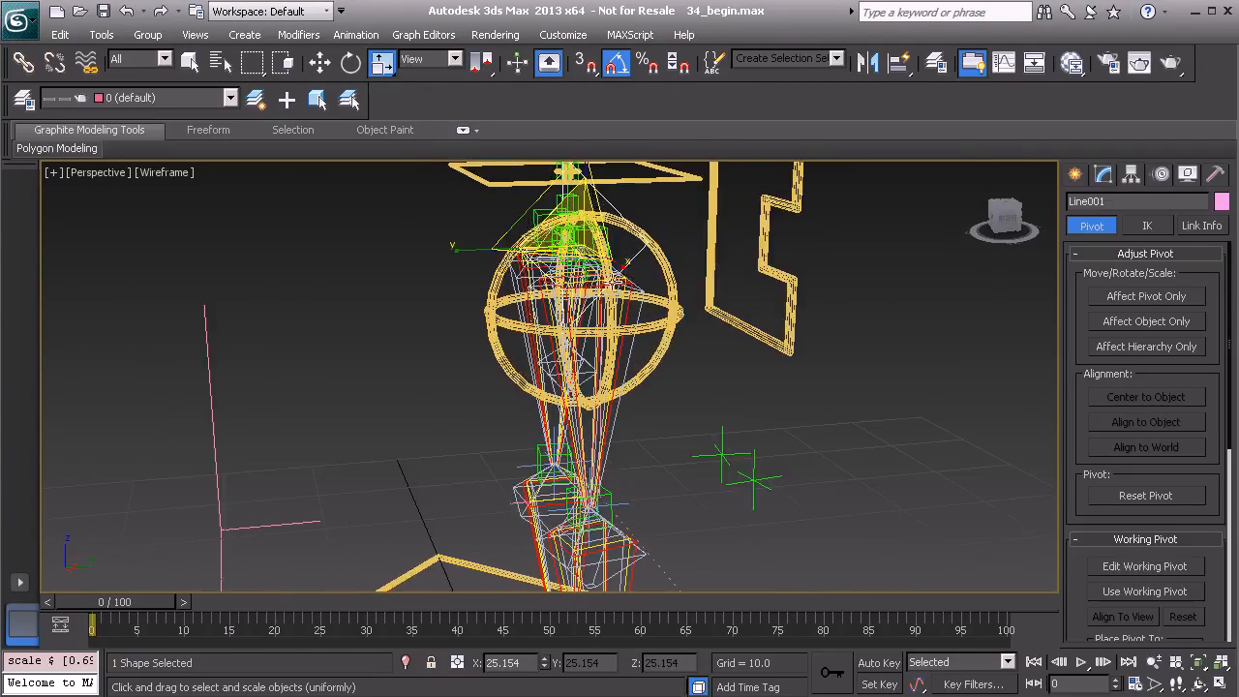
- Enable the arrowhead spline's rendering thickness in the viewport
{"action": "left_click", "coordinate": [1107, 177]}
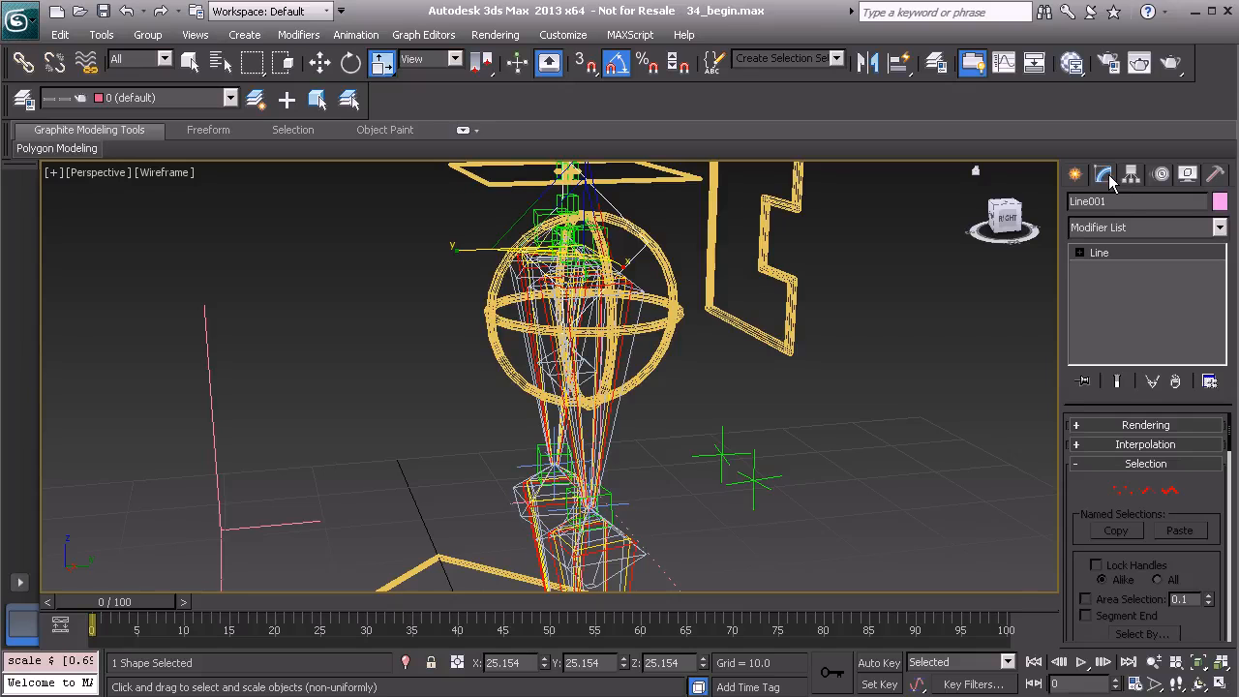
{"action": "left_click", "coordinate": [1129, 426]}
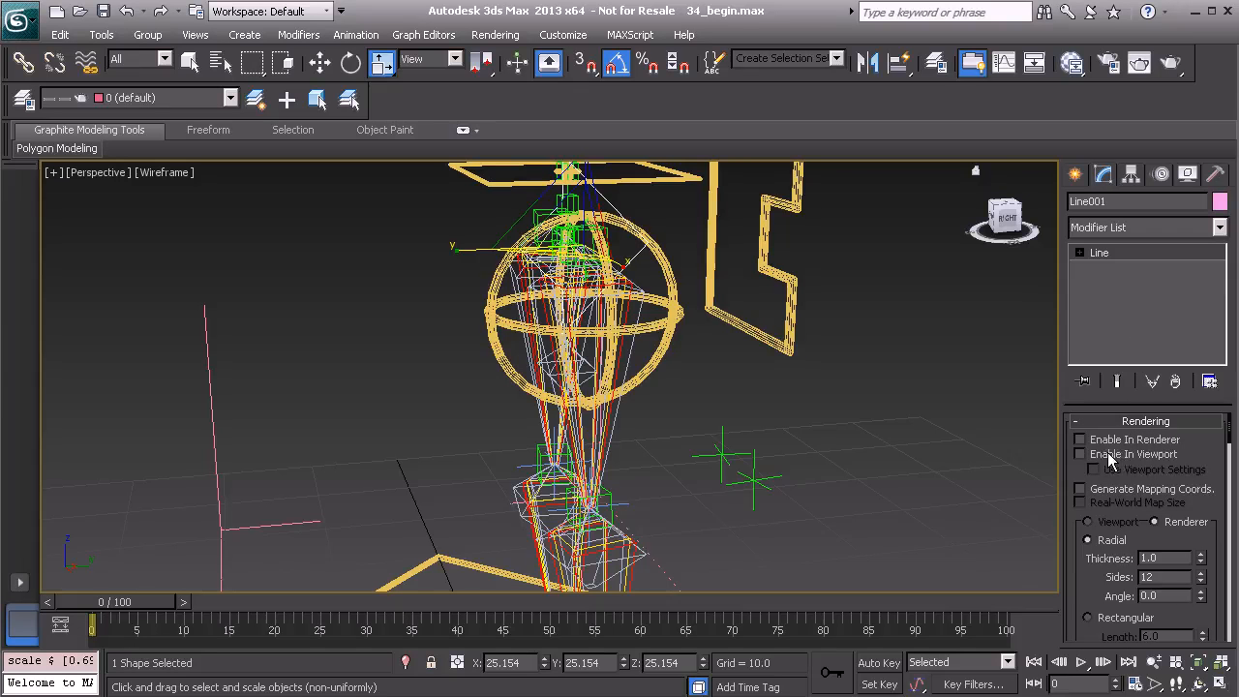
{"action": "left_click", "coordinate": [1080, 454]}
{"action": "middle_click_drag", "start_coordinate": [908, 464], "coordinate": [711, 354], "text": "alt"}
- Scale the arrowhead spline down further to about 17% so it fits around the hip joint
{"action": "left_click_drag", "start_coordinate": [626, 300], "coordinate": [631, 325]}
{"action": "middle_click_drag", "start_coordinate": [749, 378], "coordinate": [675, 377], "text": "alt"}
{"action": "scroll", "coordinate": [670, 422], "scroll_direction": "down", "scroll_amount": 4}
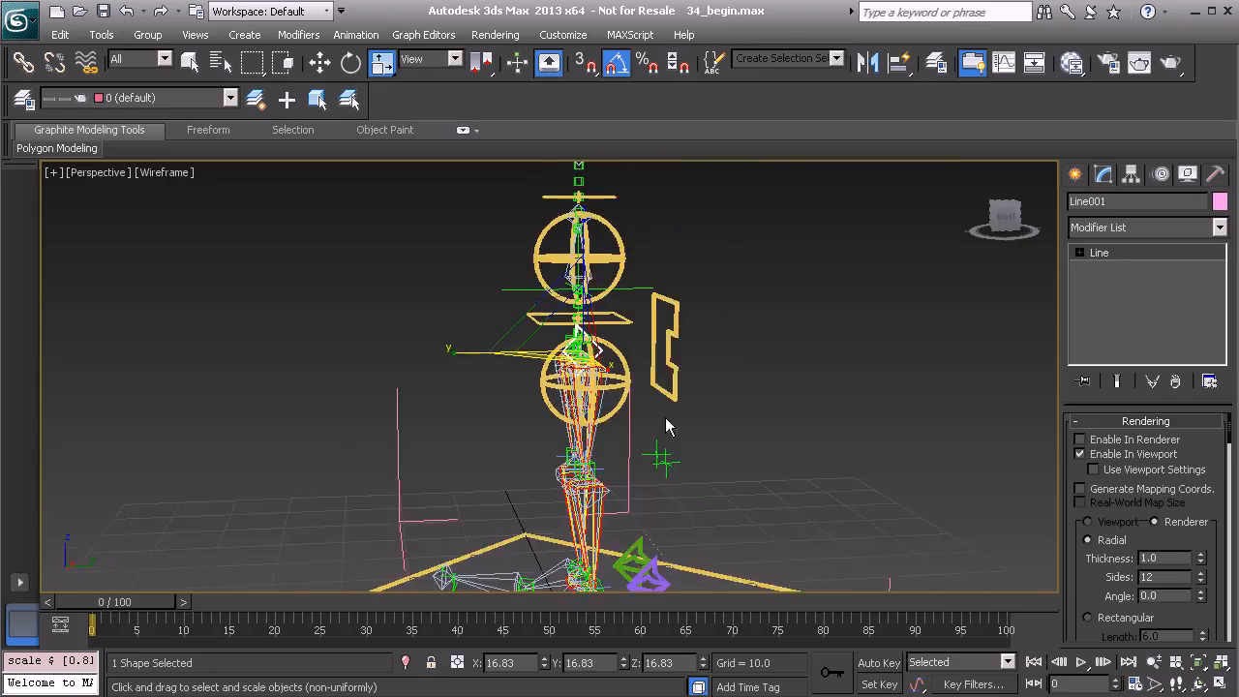
{"action": "scroll", "coordinate": [659, 426], "scroll_direction": "up", "scroll_amount": 3}
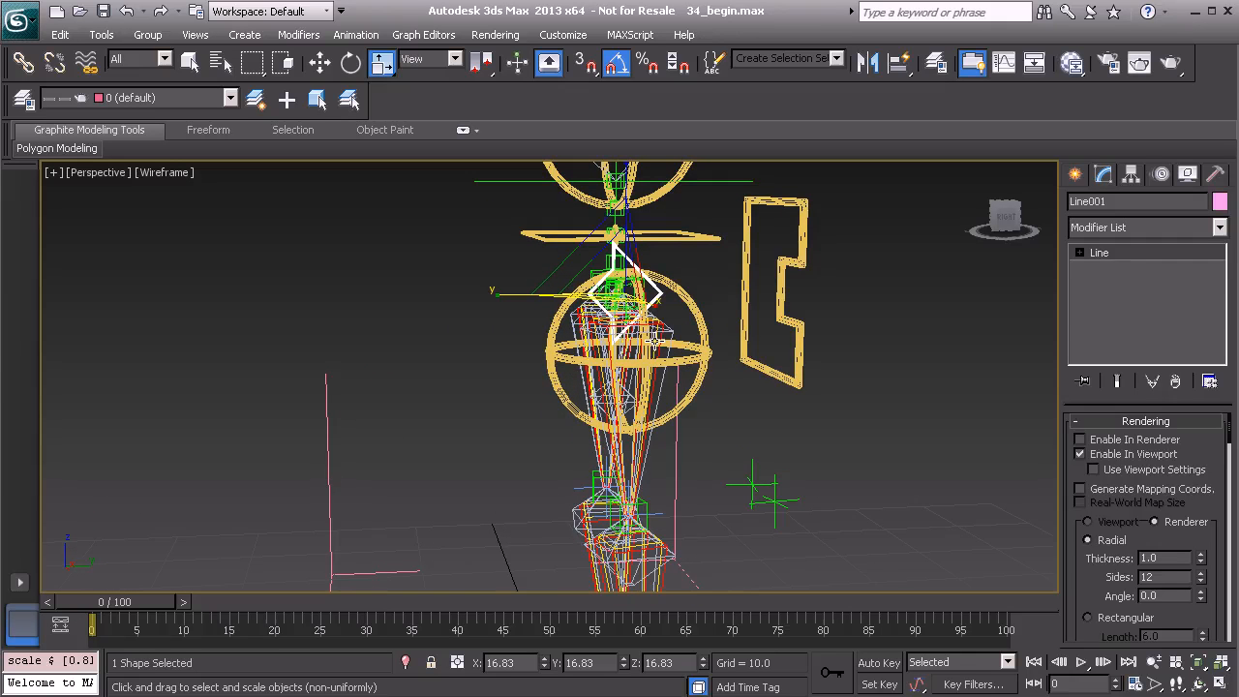
- Add the arrowhead spline to the Controls layer and rename it Anim_L_Thigh_FK01
{"action": "left_click", "coordinate": [24, 100]}
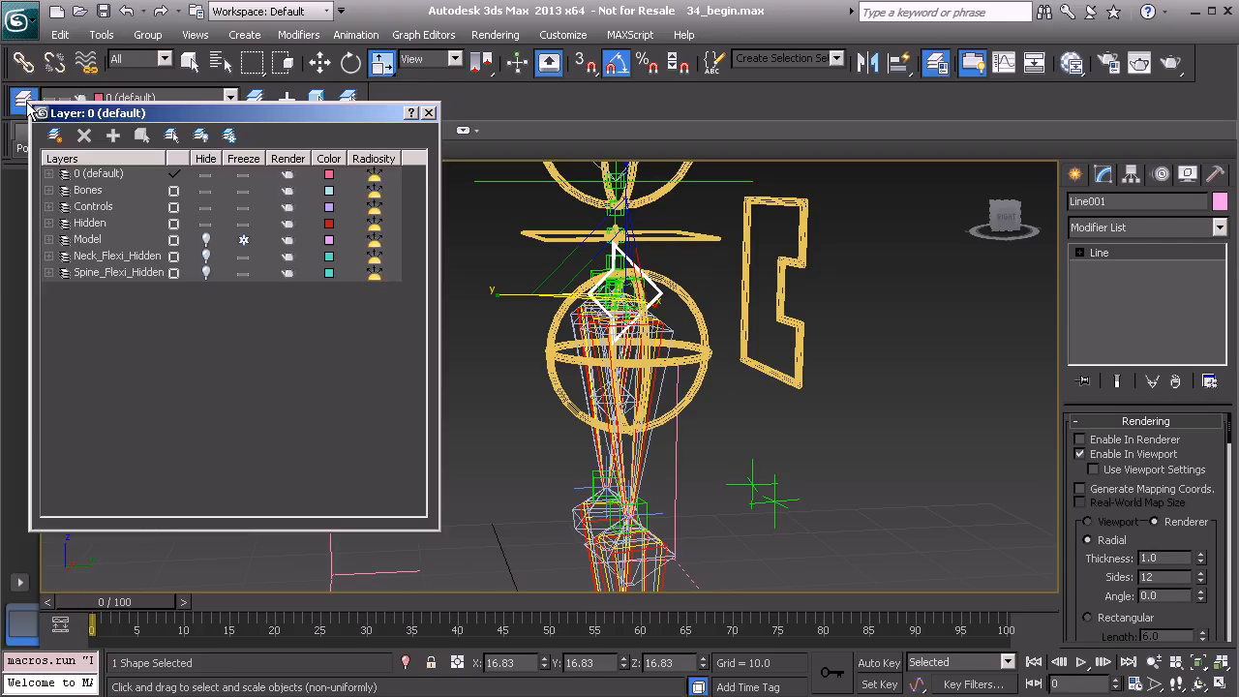
{"action": "left_click", "coordinate": [105, 211]}
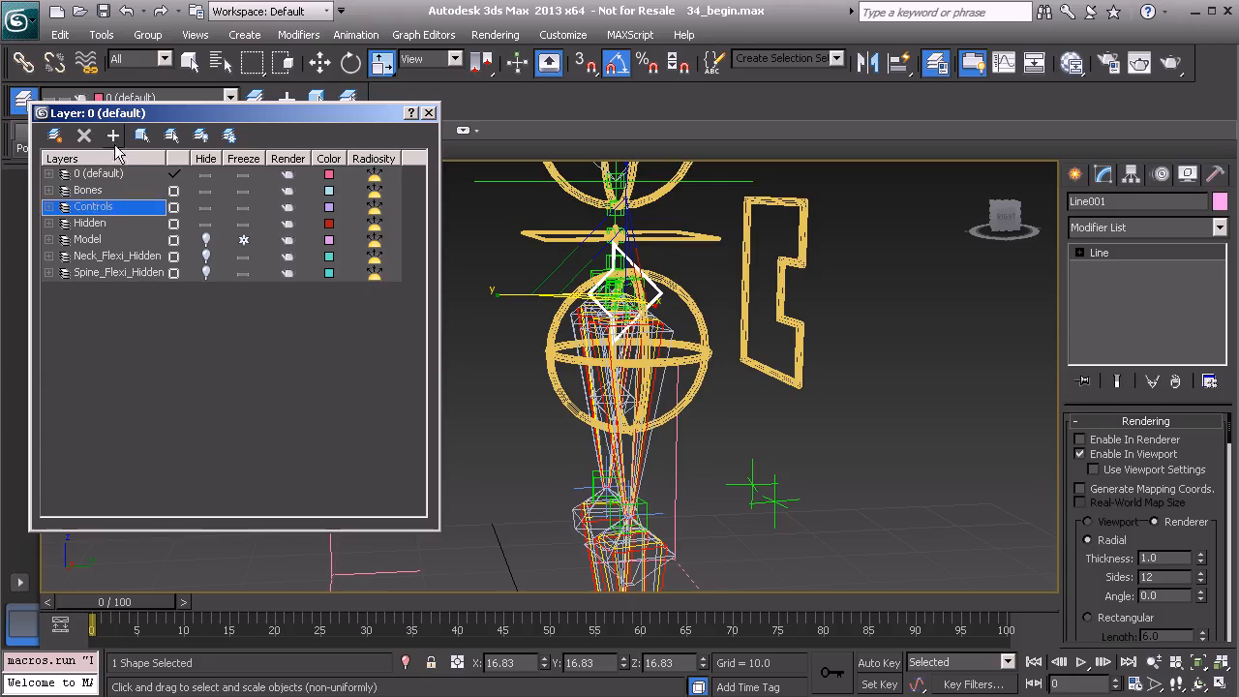
{"action": "left_click", "coordinate": [430, 114]}
{"action": "middle_click_drag", "start_coordinate": [587, 325], "coordinate": [562, 337]}
{"action": "left_click", "coordinate": [1122, 205]}
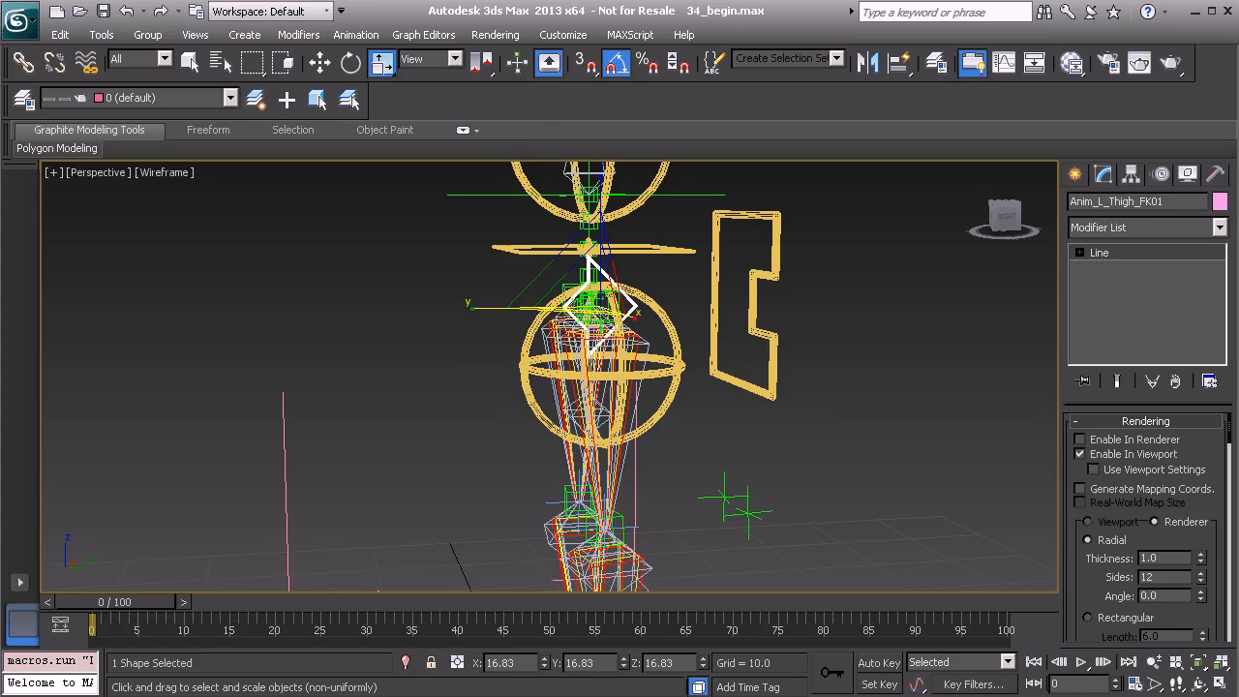
- Change the object color of the Anim_L_Thigh_FK01 control to light purple
{"action": "middle_click_drag", "start_coordinate": [582, 330], "coordinate": [629, 290], "text": "alt"}
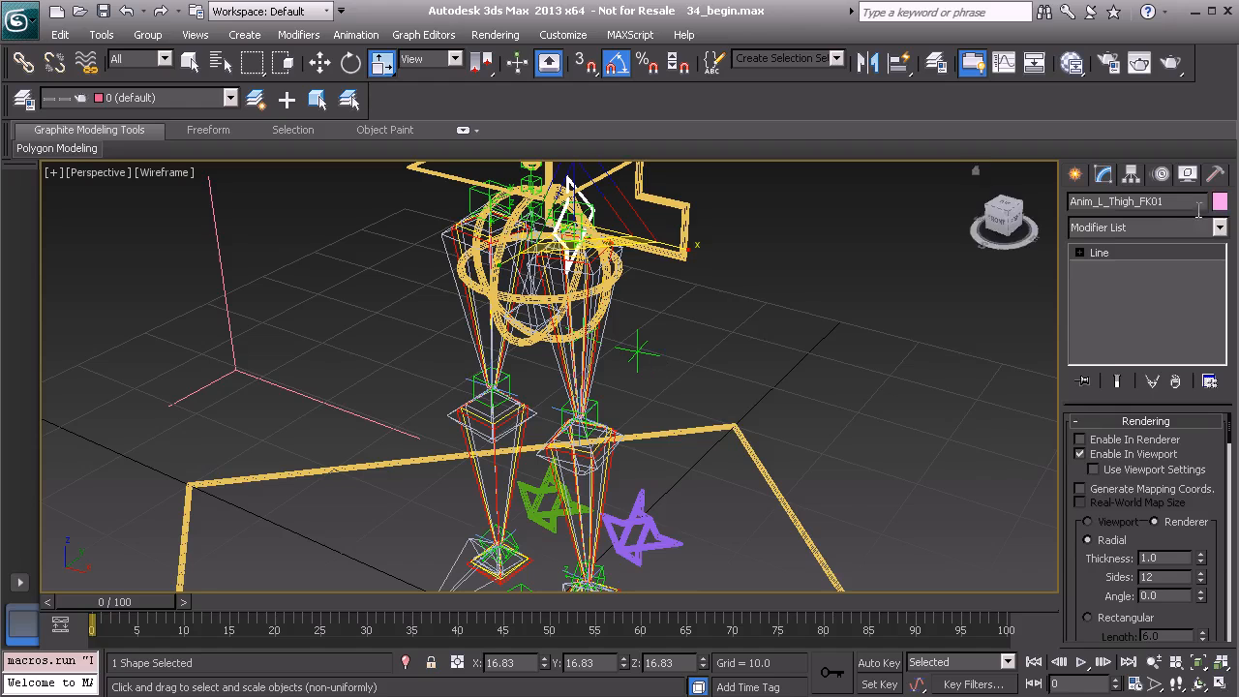
{"action": "left_click", "coordinate": [1221, 202]}
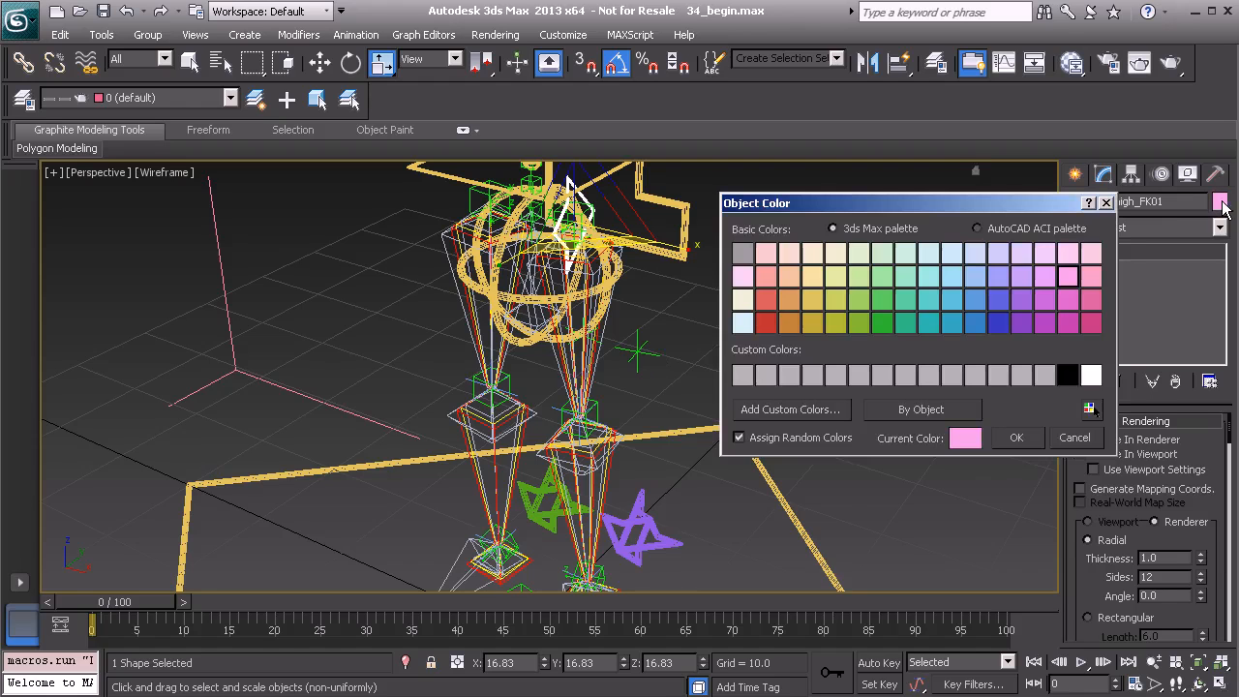
{"action": "left_click", "coordinate": [998, 276]}
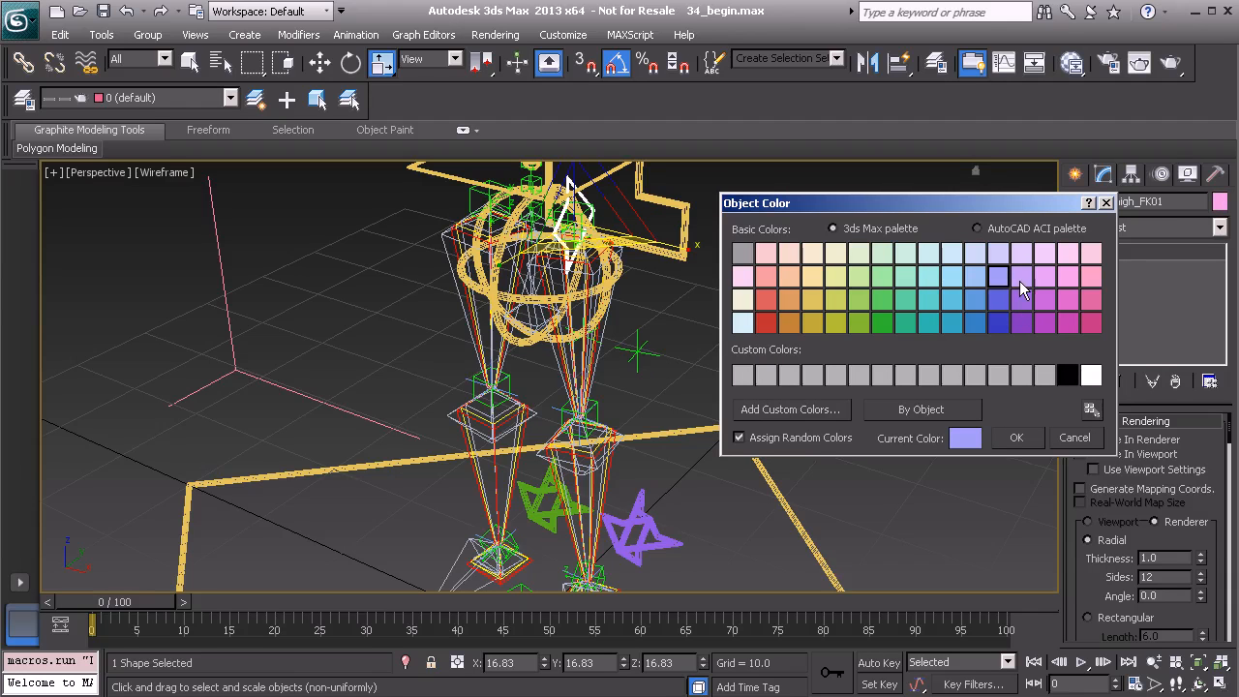
{"action": "left_click", "coordinate": [1022, 277]}
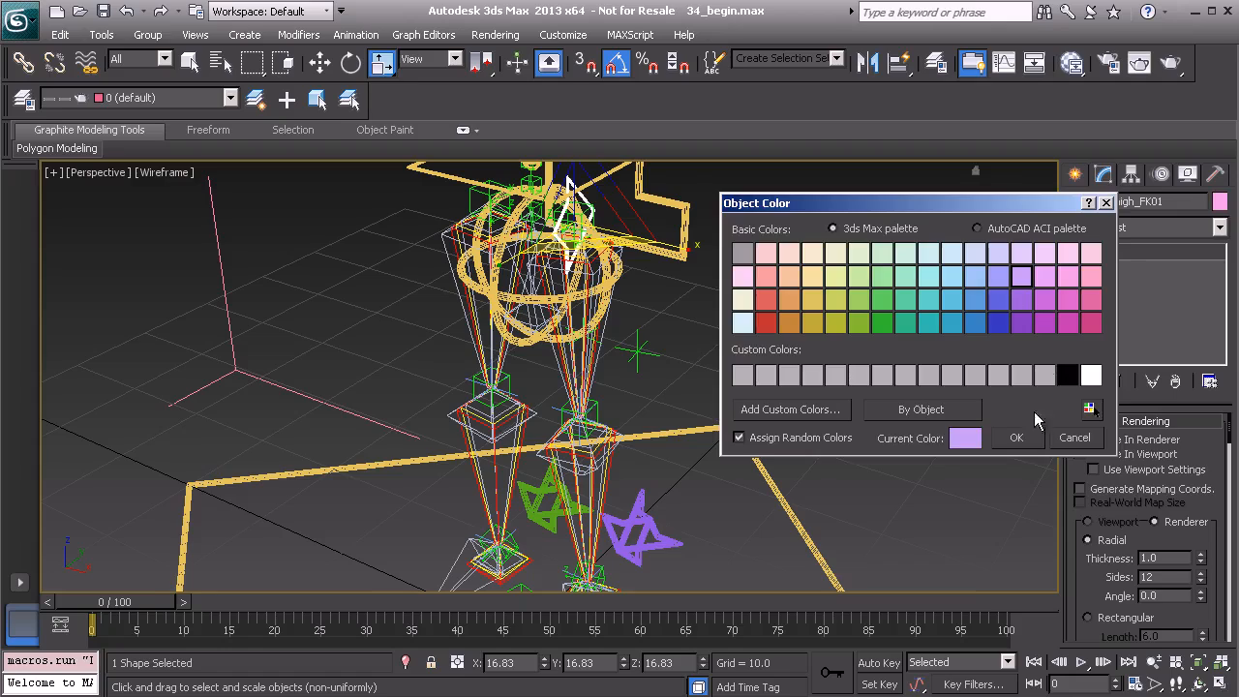
{"action": "left_click", "coordinate": [1019, 438]}
{"action": "left_click", "coordinate": [816, 338]}
- Move only the shape of the Anim_L_Thigh_FK01 control, not its pivot, about -8.9 units along Y in front of the leg
{"action": "middle_click_drag", "start_coordinate": [816, 338], "coordinate": [603, 205], "text": "alt"}
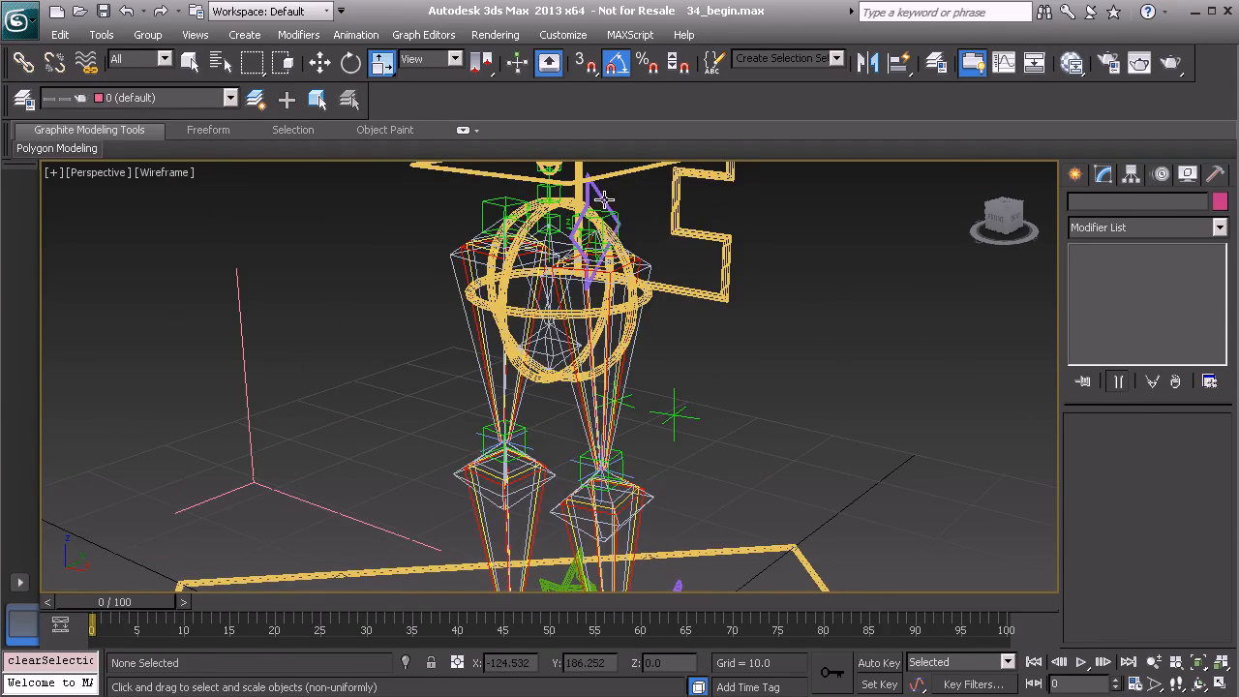
{"action": "left_click", "coordinate": [602, 206]}
{"action": "middle_click_drag", "start_coordinate": [712, 272], "coordinate": [629, 263], "text": "alt"}
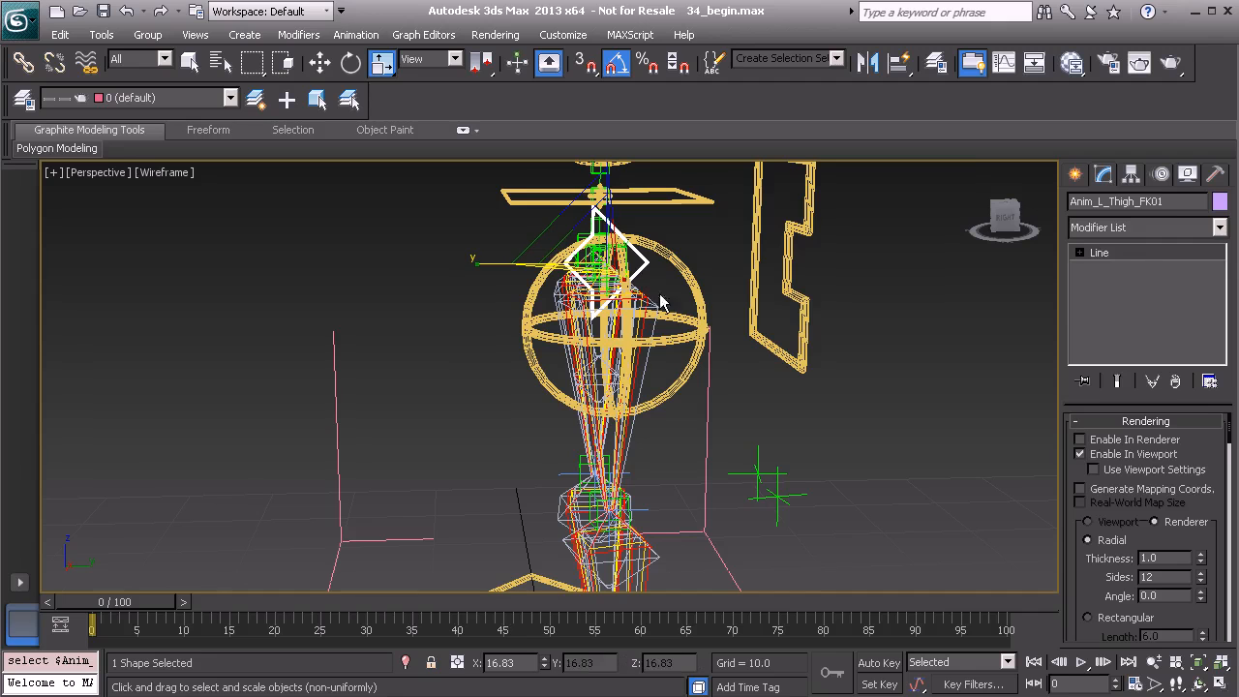
{"action": "left_click", "coordinate": [1131, 176]}
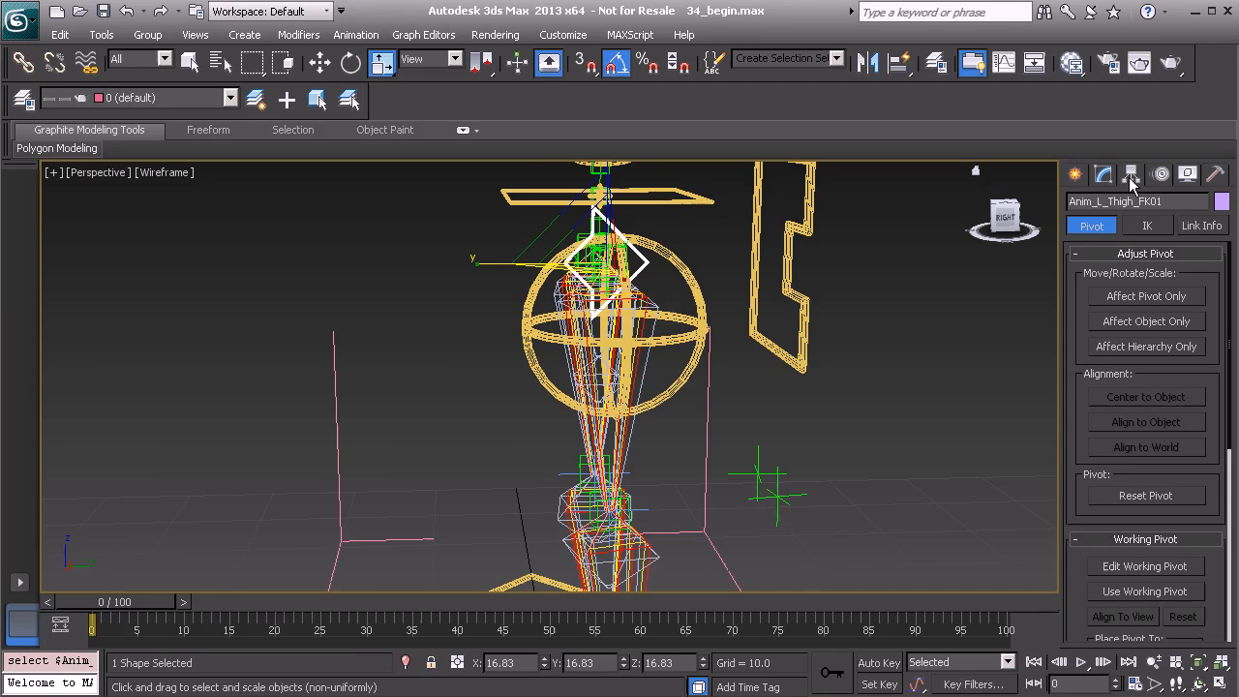
{"action": "left_click", "coordinate": [1145, 322]}
{"action": "middle_click_drag", "start_coordinate": [802, 361], "coordinate": [663, 310], "text": "alt"}
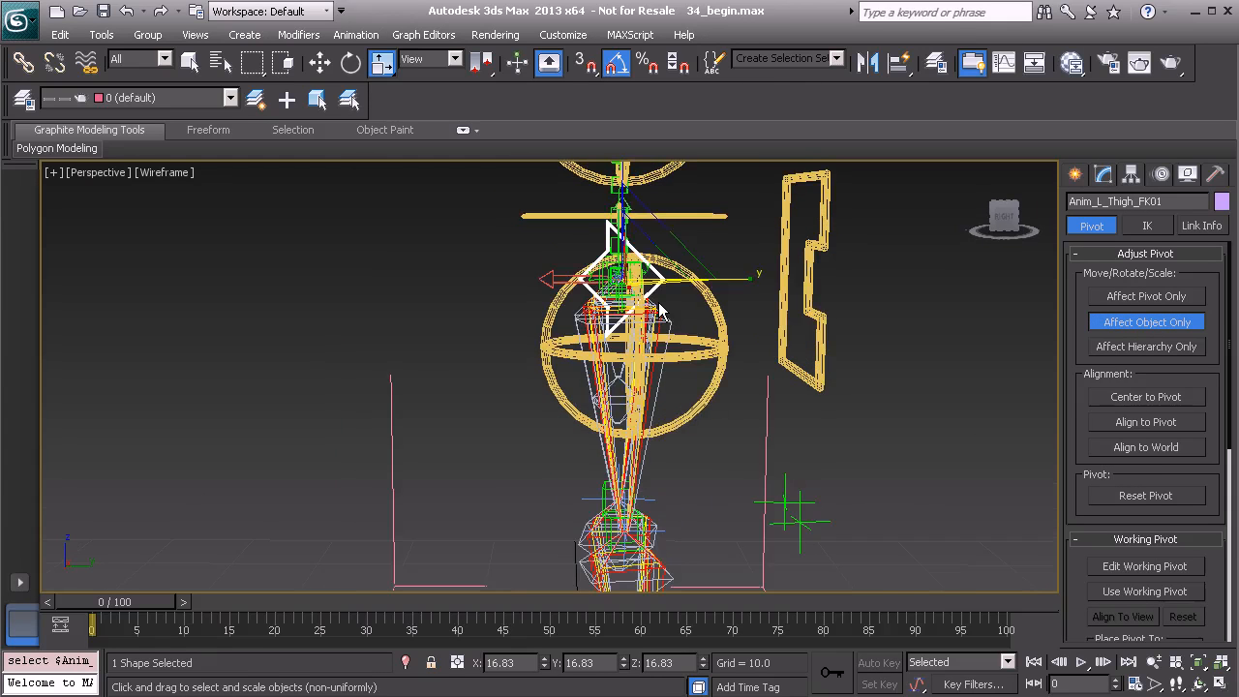
{"action": "key", "text": "w"}
{"action": "left_click_drag", "start_coordinate": [735, 278], "coordinate": [588, 280]}
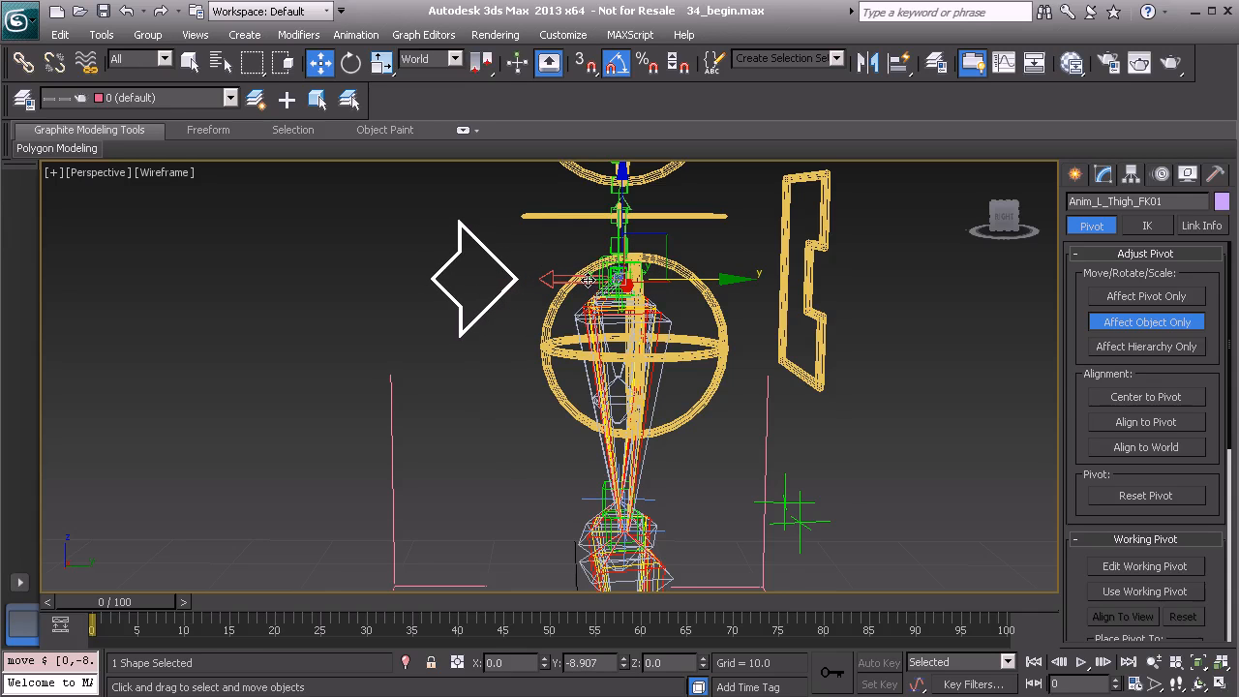
- Unhide the Model layer so the character mesh can be compared with the thigh control
{"action": "left_click", "coordinate": [23, 98]}
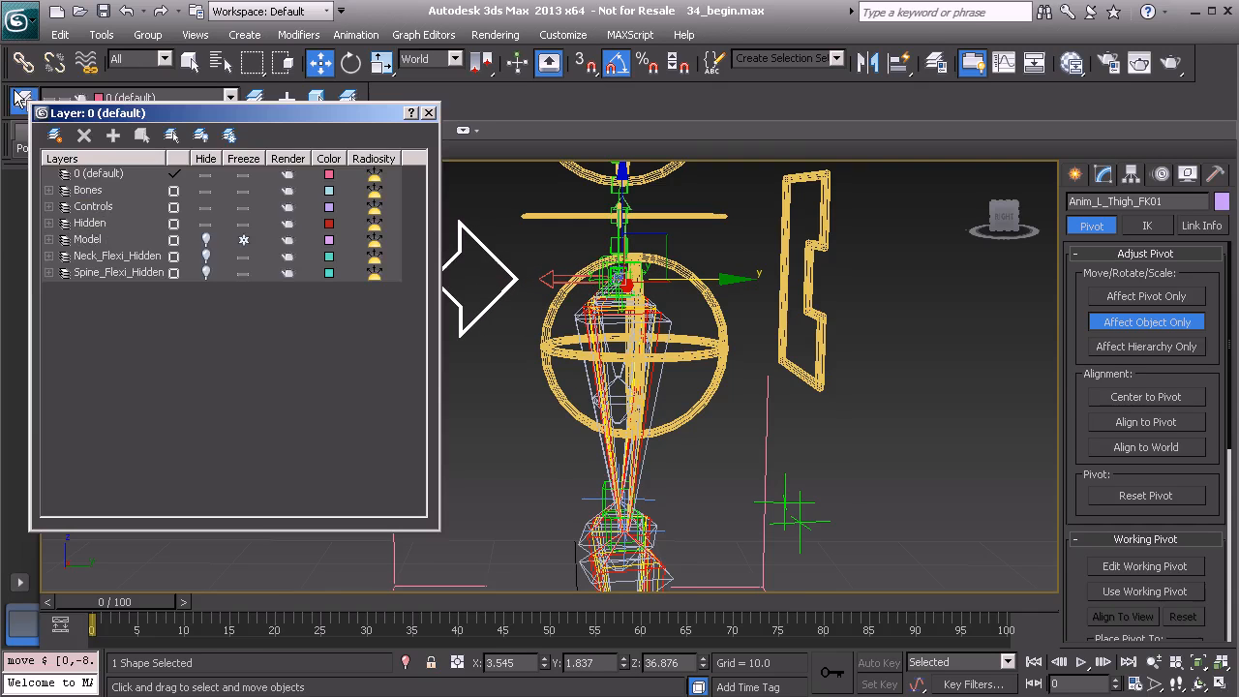
{"action": "left_click", "coordinate": [204, 272]}
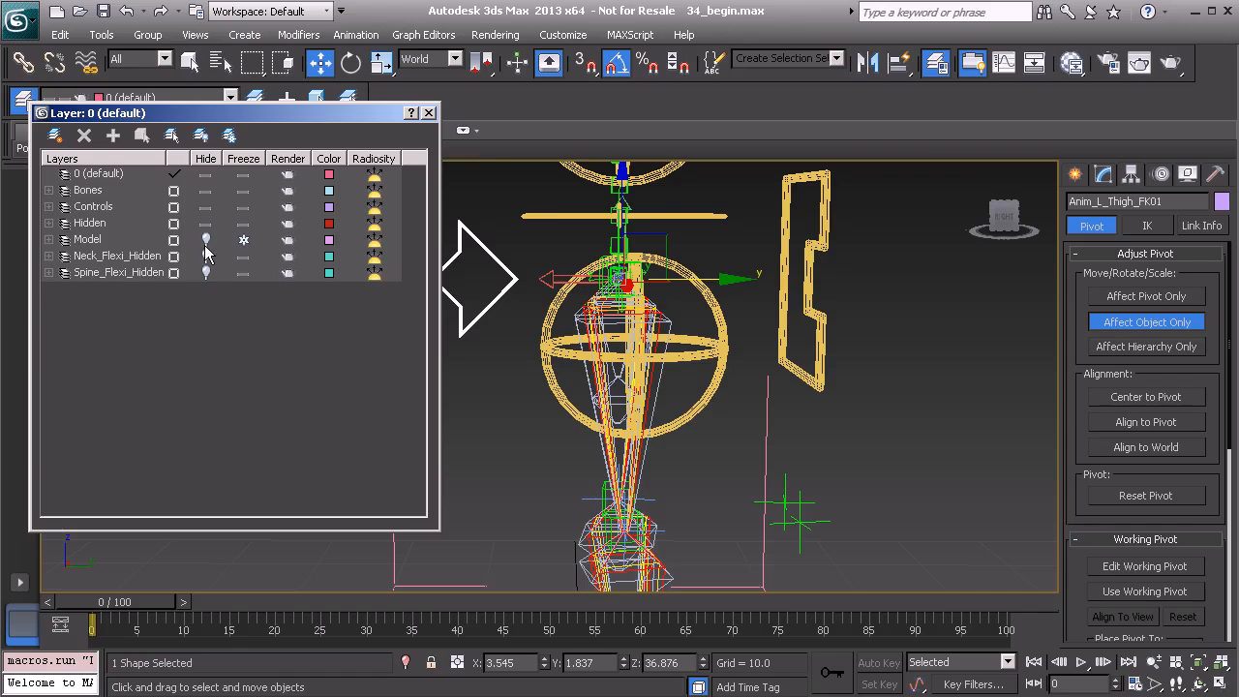
{"action": "left_click", "coordinate": [205, 239]}
{"action": "middle_click_drag", "start_coordinate": [581, 354], "coordinate": [659, 383], "text": "alt"}
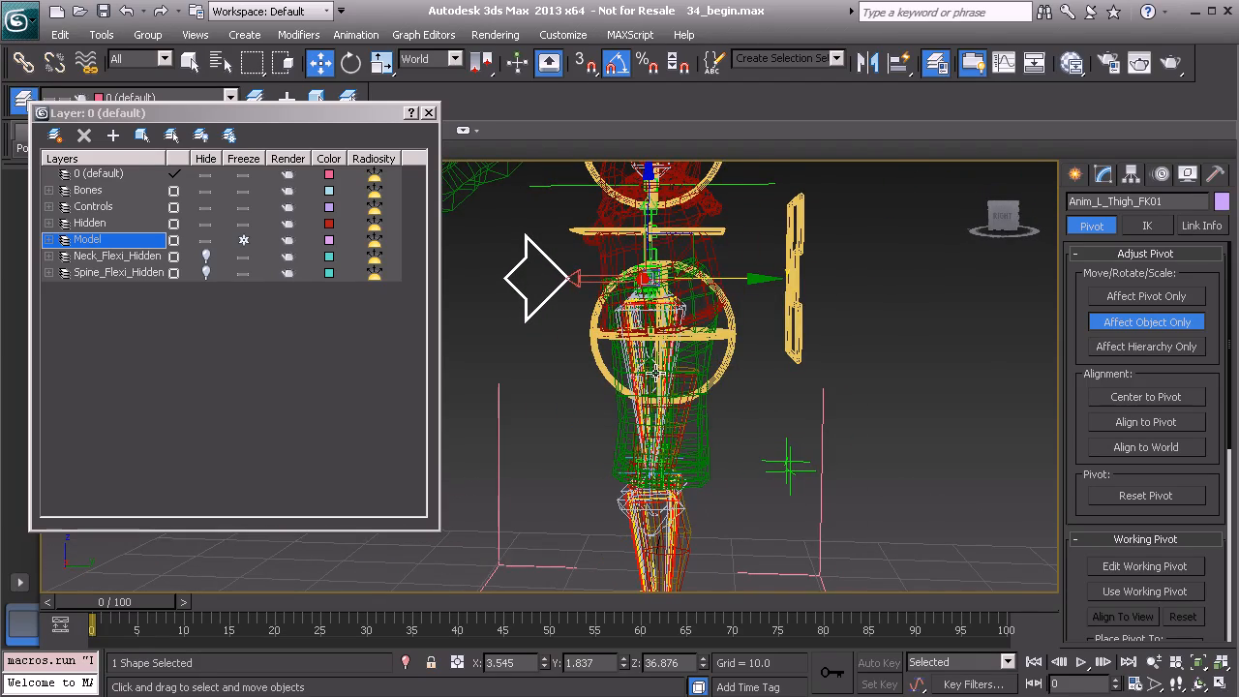
{"action": "middle_click_drag", "start_coordinate": [606, 297], "coordinate": [653, 314], "text": "alt"}
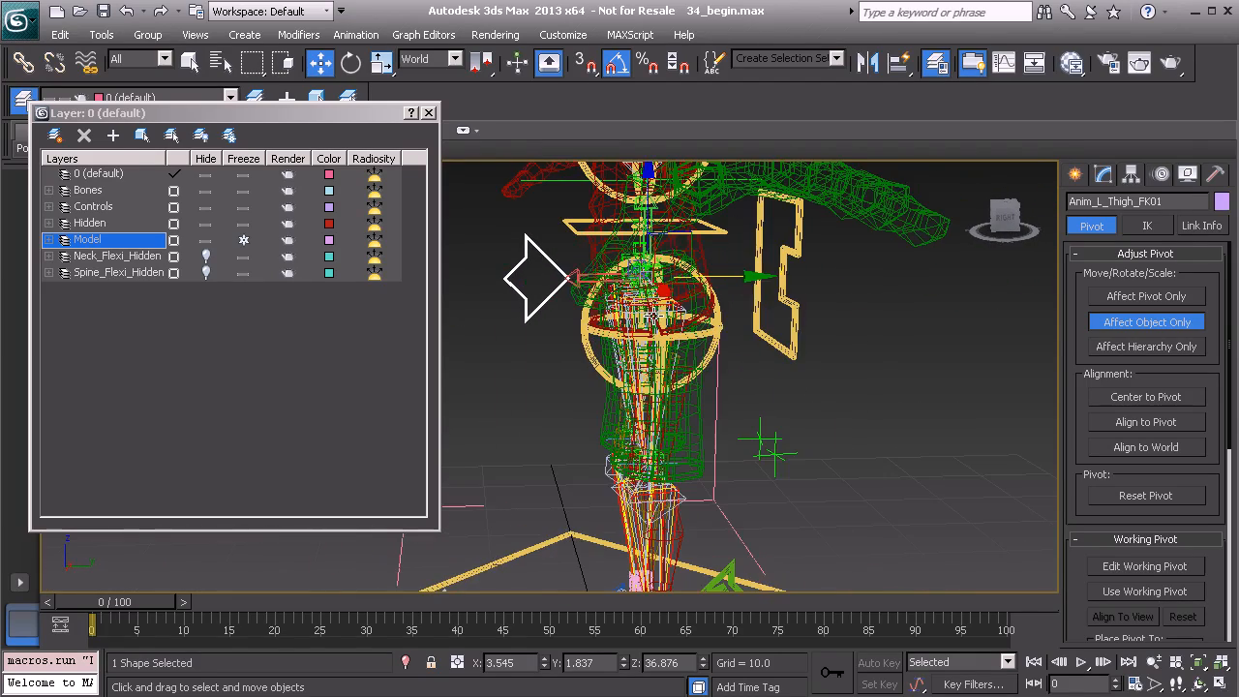
- Scale only the thigh control's shape down slightly, without affecting its pivot, and stop editing the object separately
{"action": "key", "text": "r"}
{"action": "left_click_drag", "start_coordinate": [637, 247], "coordinate": [658, 283]}
{"action": "middle_click_drag", "start_coordinate": [601, 290], "coordinate": [641, 337], "text": "alt"}
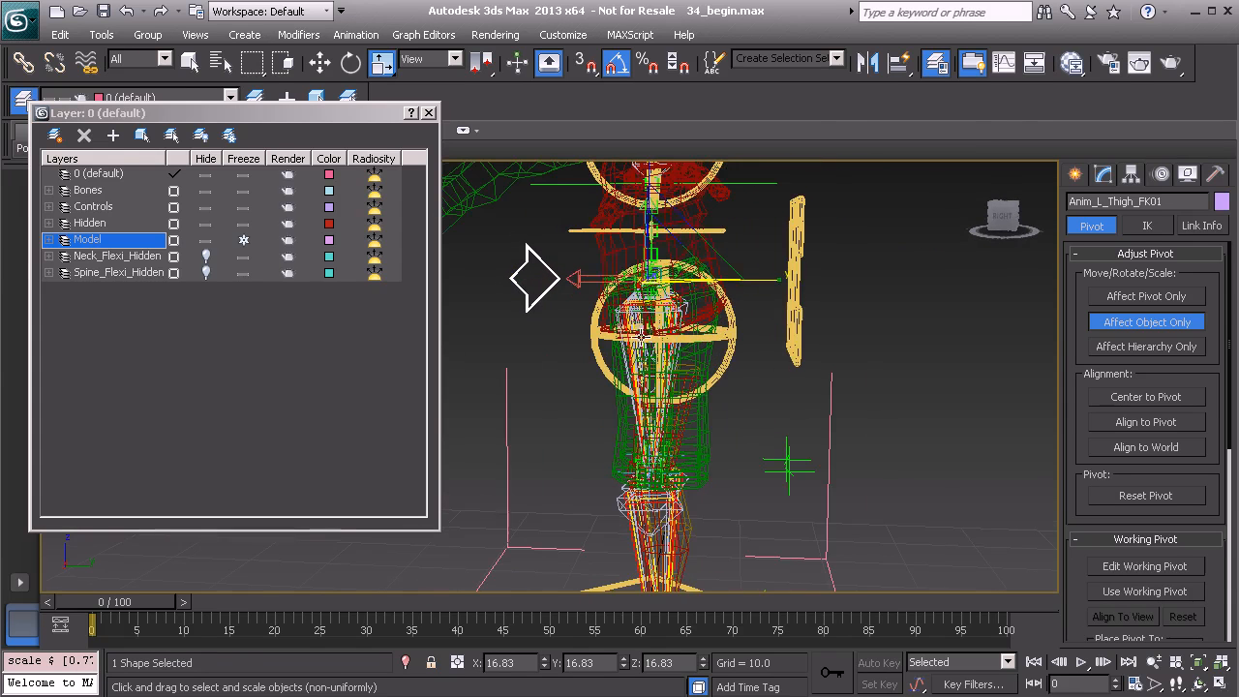
{"action": "left_click", "coordinate": [1146, 325]}
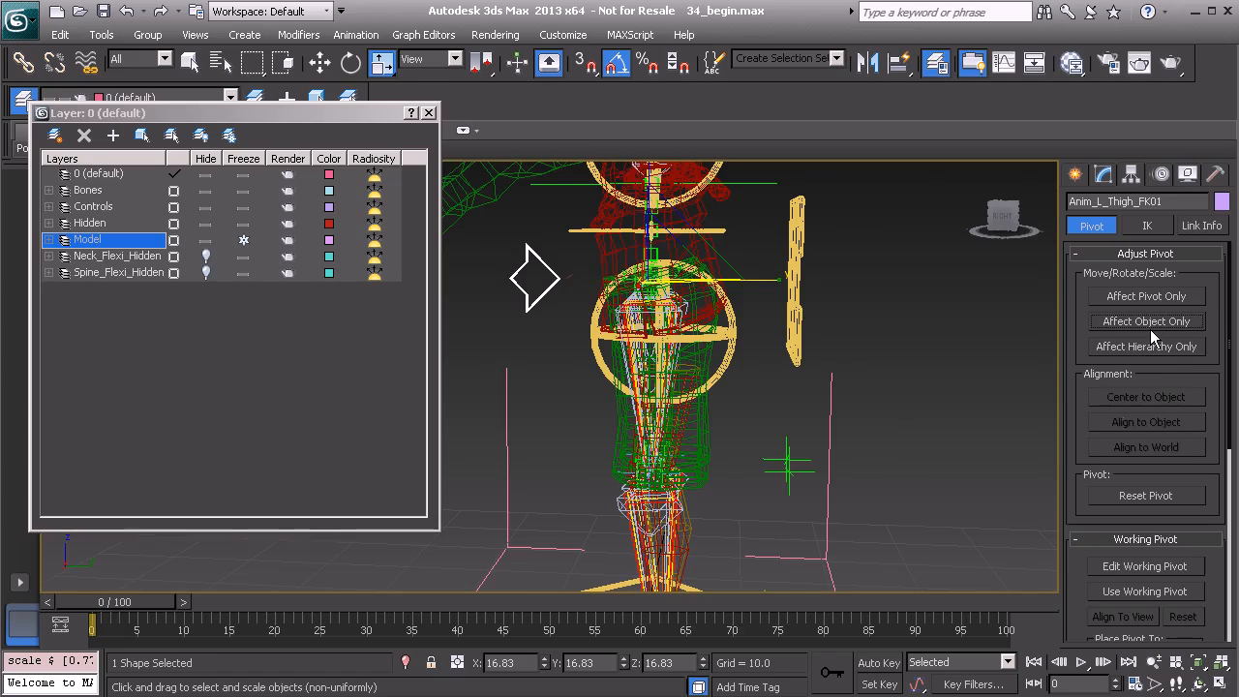
- Clone the thigh control as a copy named Anim_L_Shin_FK01
{"action": "middle_click_drag", "start_coordinate": [697, 373], "coordinate": [631, 394], "text": "alt"}
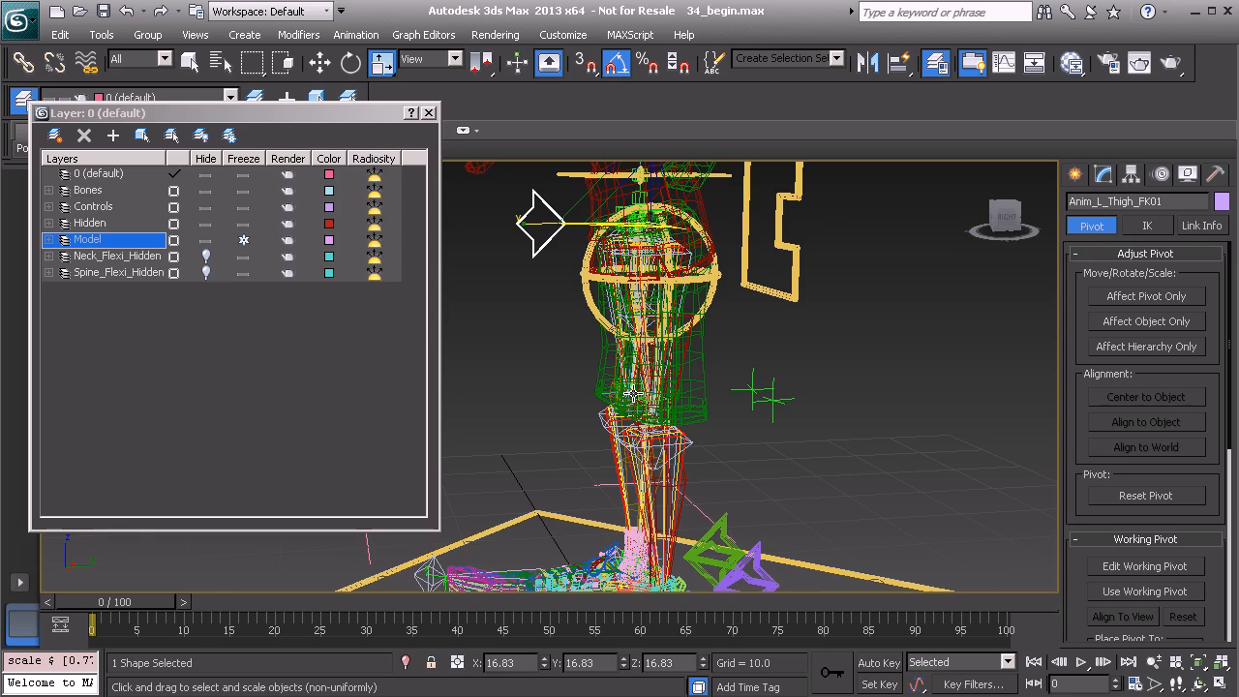
{"action": "key", "text": "ctrl+v"}
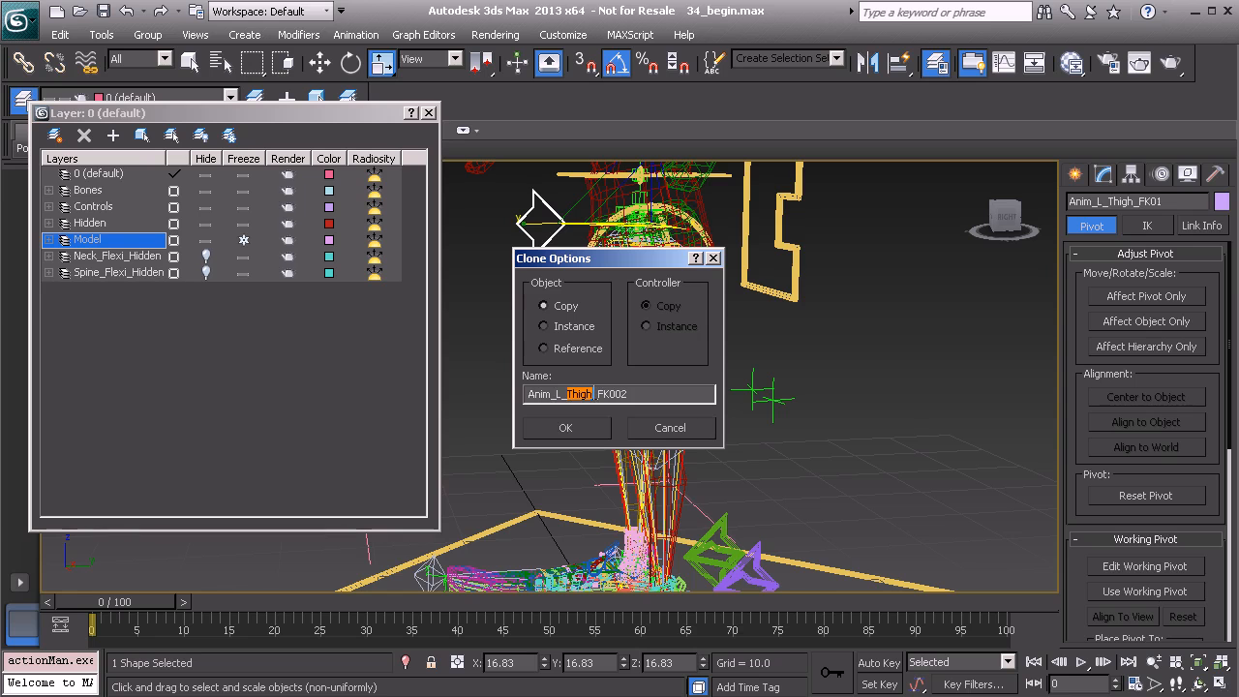
{"action": "type", "text": "Shin"}
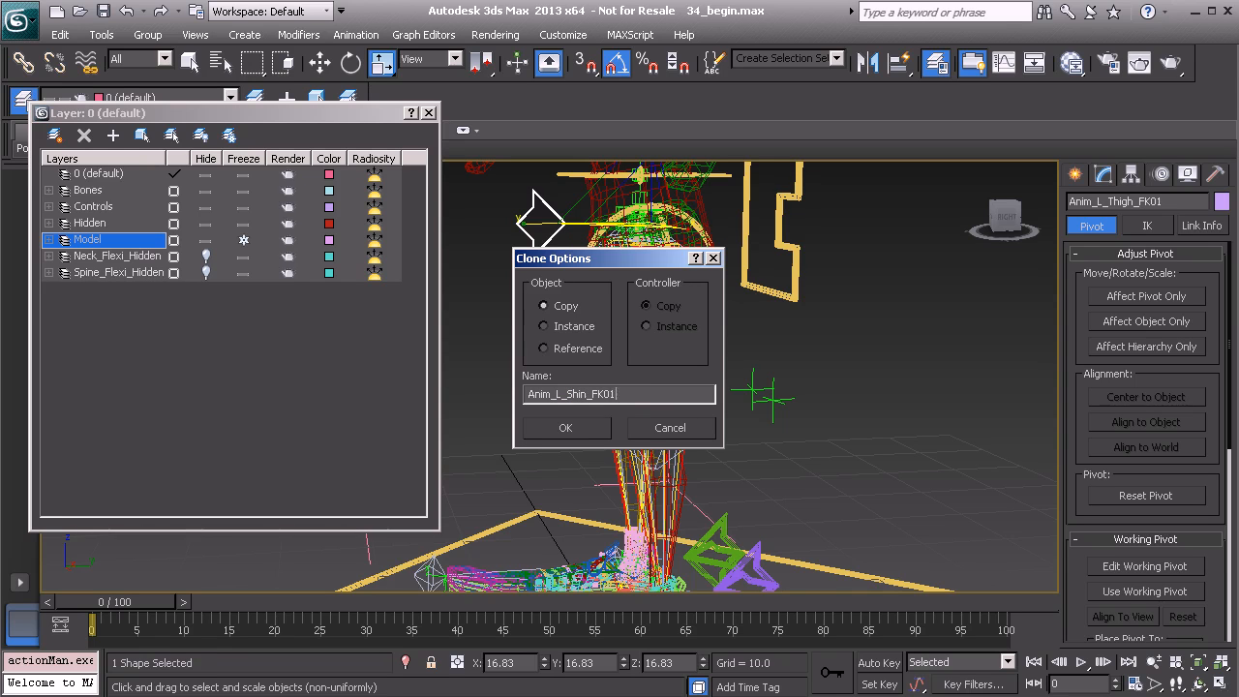
{"action": "left_click", "coordinate": [578, 429]}
- Align the Anim_L_Shin_FK01 control to the left shin bone at the knee
{"action": "scroll", "coordinate": [658, 405], "scroll_direction": "up", "scroll_amount": 5}
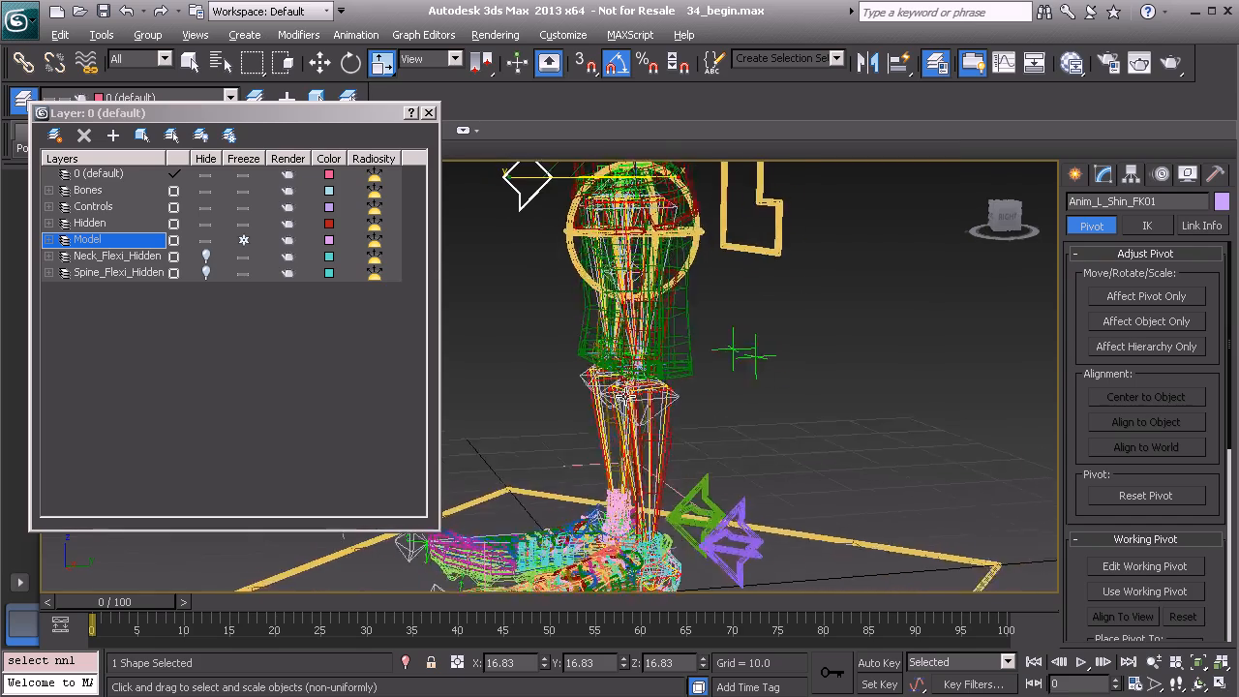
{"action": "middle_click_drag", "start_coordinate": [656, 404], "coordinate": [676, 423], "text": "alt"}
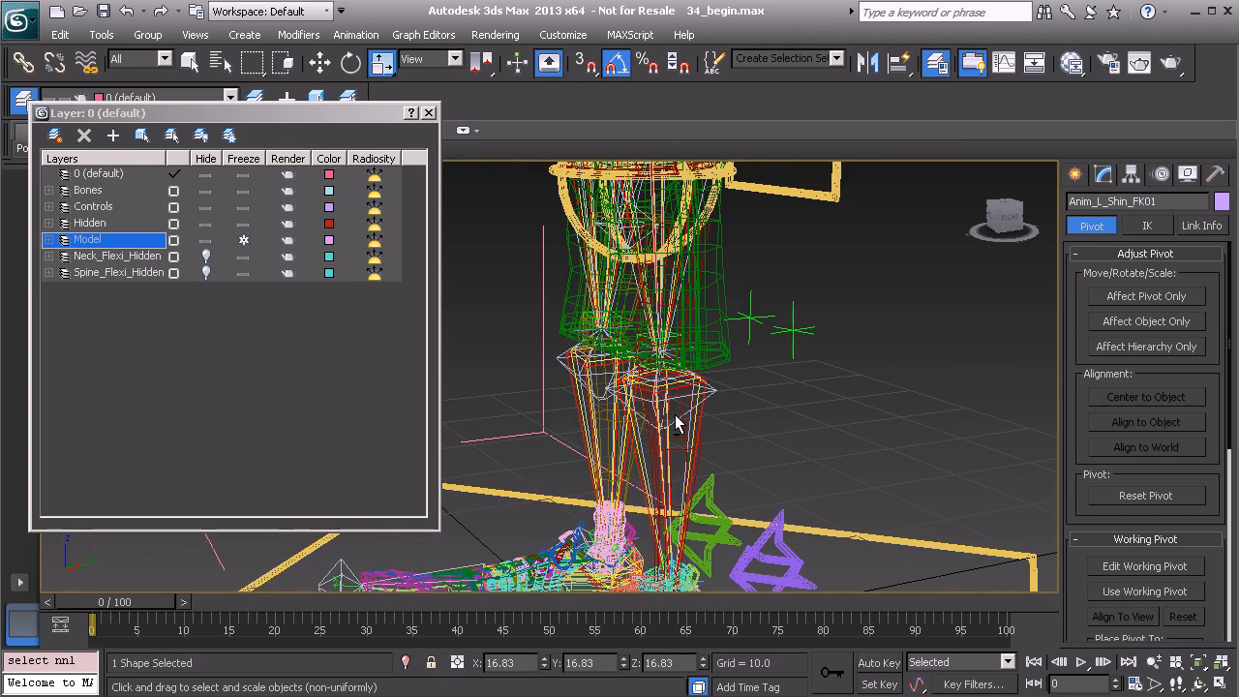
{"action": "key", "text": "w"}
{"action": "middle_click_drag", "start_coordinate": [668, 444], "coordinate": [677, 377], "text": "alt"}
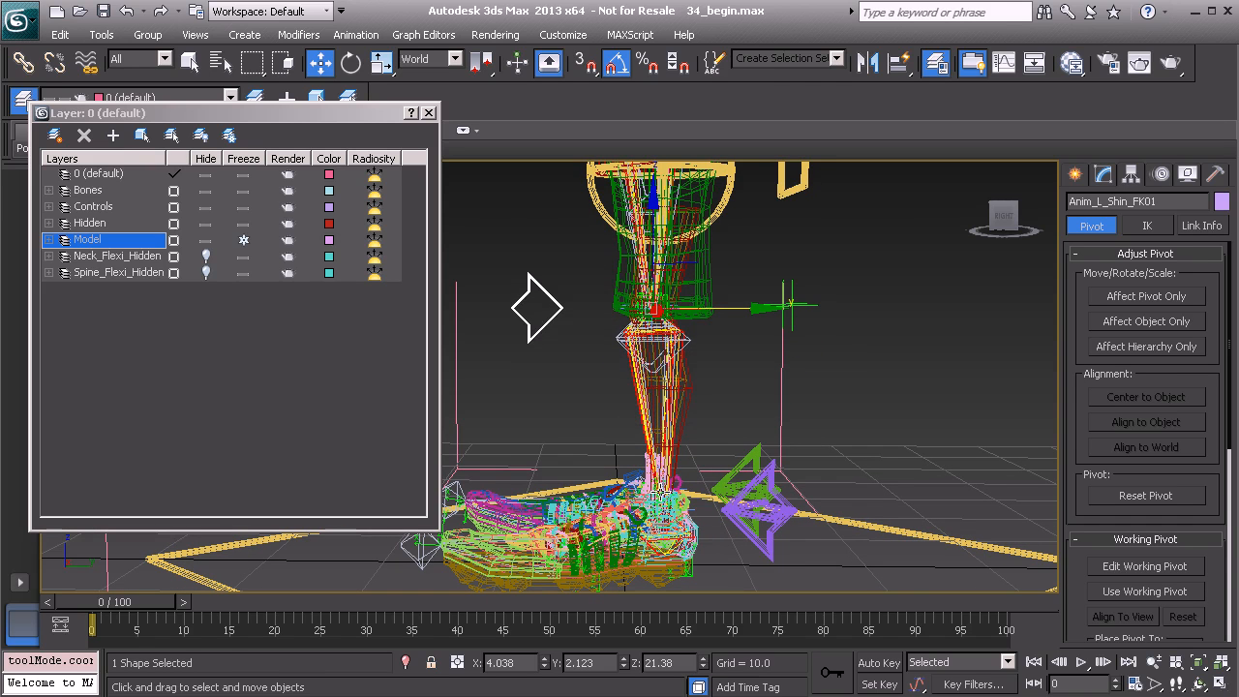
- Clone the shin control as a copy named Anim_L_Ankle_FK01
{"action": "key", "text": "ctrl+v"}
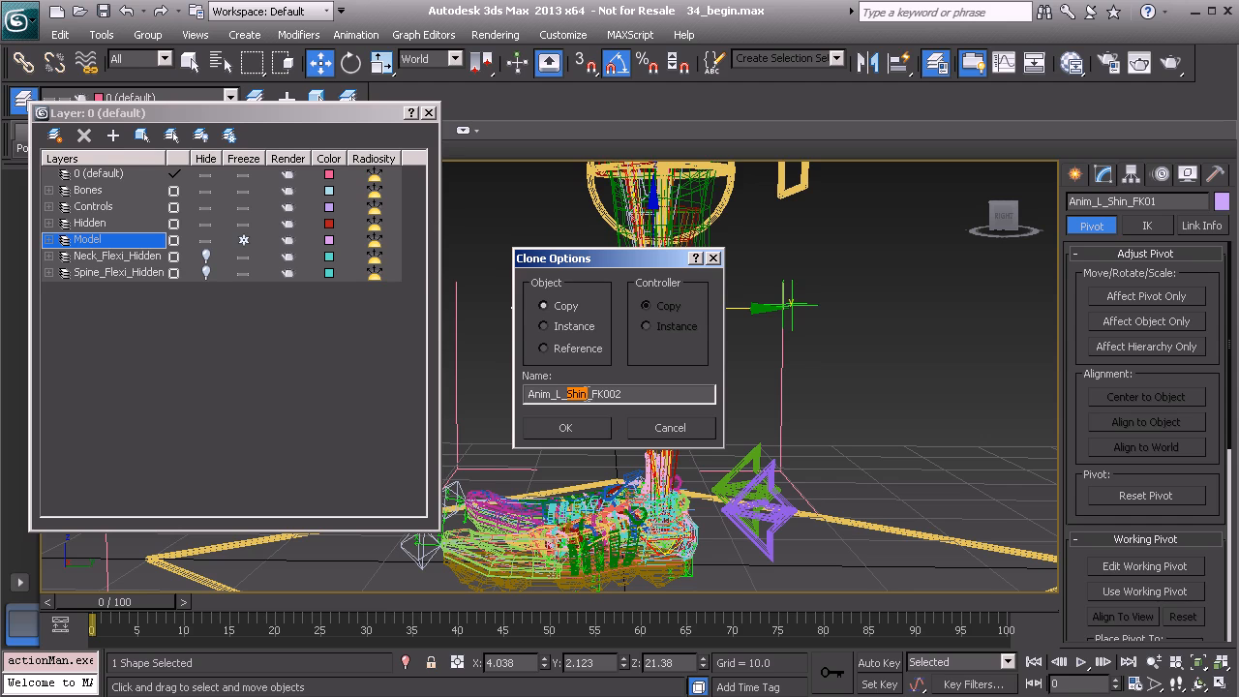
{"action": "type", "text": "A"}
{"action": "left_click", "coordinate": [569, 427]}
- Align the Anim_L_Ankle_FK01 control to the left ankle joint
{"action": "mouse_move", "coordinate": [633, 448]}
{"action": "middle_mouse_down", "text": "alt"}
{"action": "mouse_move", "coordinate": [704, 513]}
{"action": "mouse_move", "coordinate": [704, 455]}
{"action": "mouse_move", "coordinate": [750, 463]}
{"action": "middle_mouse_up", "text": "alt"}
{"action": "scroll", "coordinate": [704, 465], "scroll_direction": "up", "scroll_amount": 5}
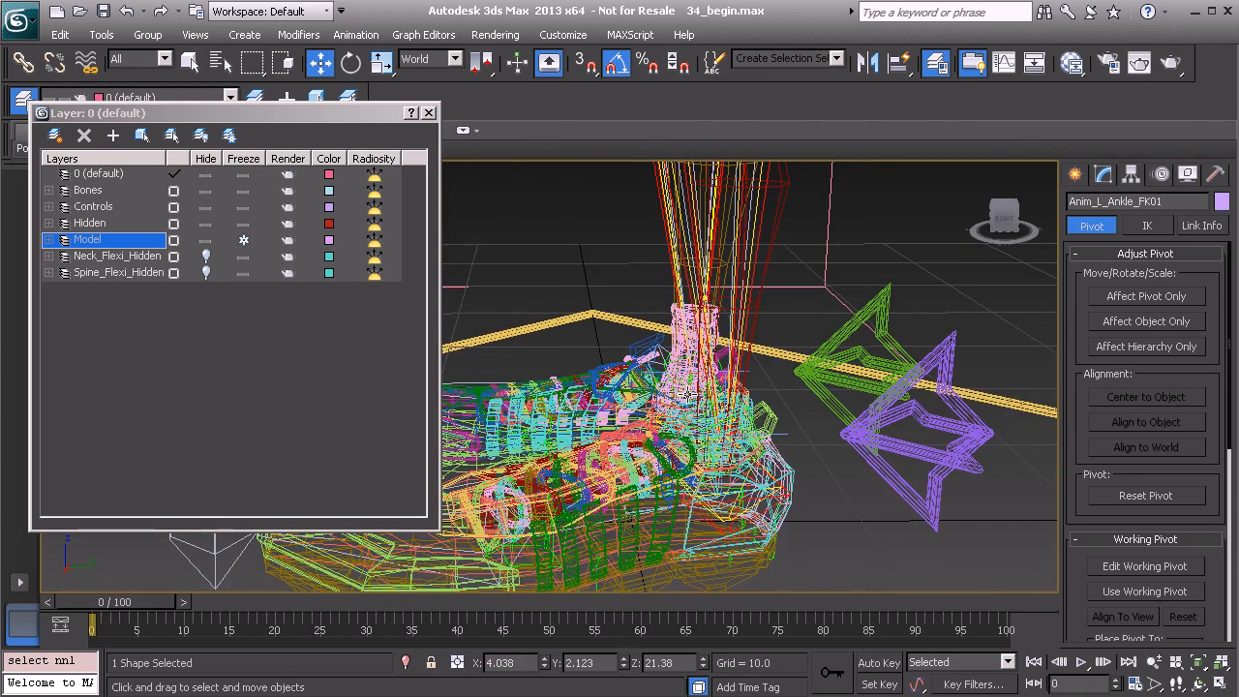
{"action": "key", "text": "alt+a"}
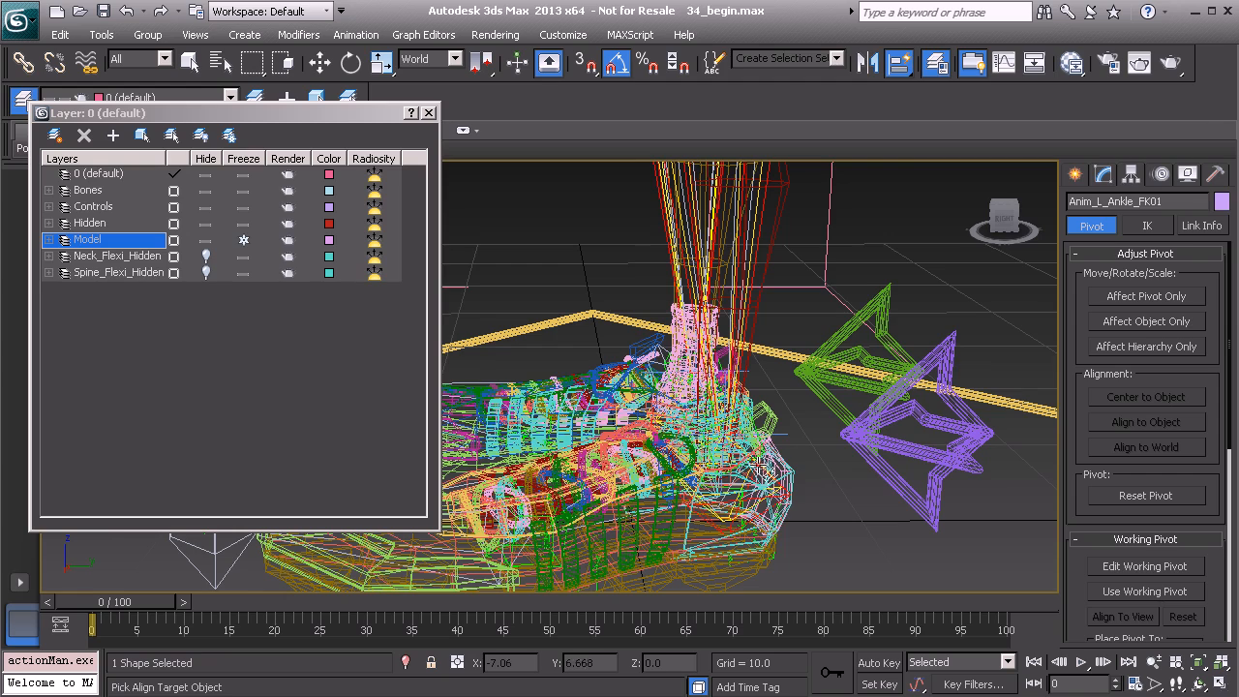
{"action": "key", "text": "w"}
{"action": "middle_click_drag", "start_coordinate": [484, 376], "coordinate": [481, 370], "text": "alt"}
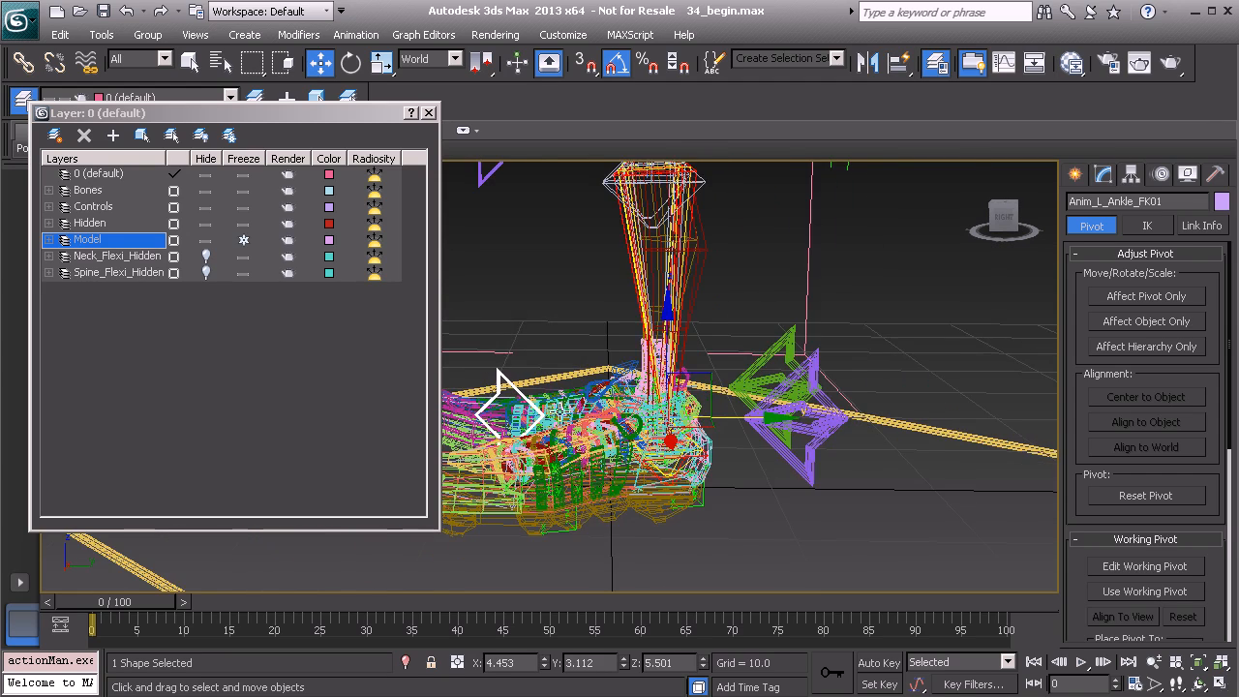
- Move only the ankle control's shape, not its pivot, upward in the YZ plane so it sits clear above the foot
{"action": "middle_click_drag", "start_coordinate": [678, 387], "coordinate": [721, 390], "text": "alt"}
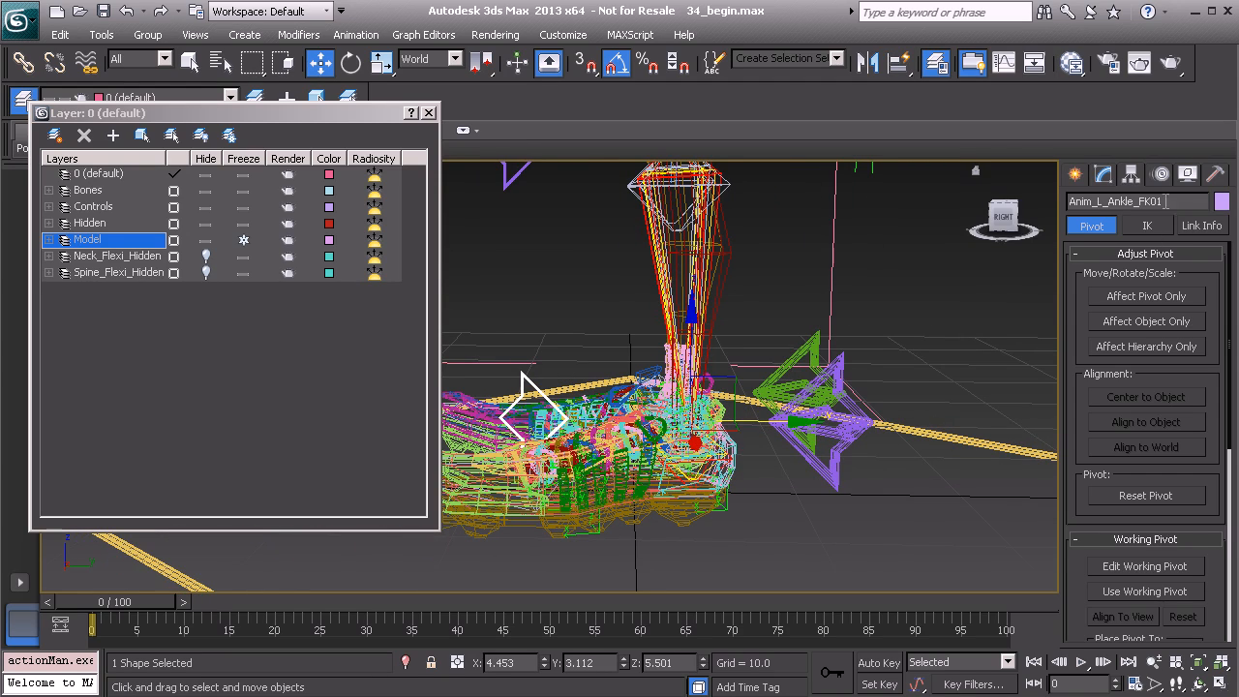
{"action": "left_click", "coordinate": [1147, 325]}
{"action": "middle_click_drag", "start_coordinate": [749, 413], "coordinate": [738, 403], "text": "alt"}
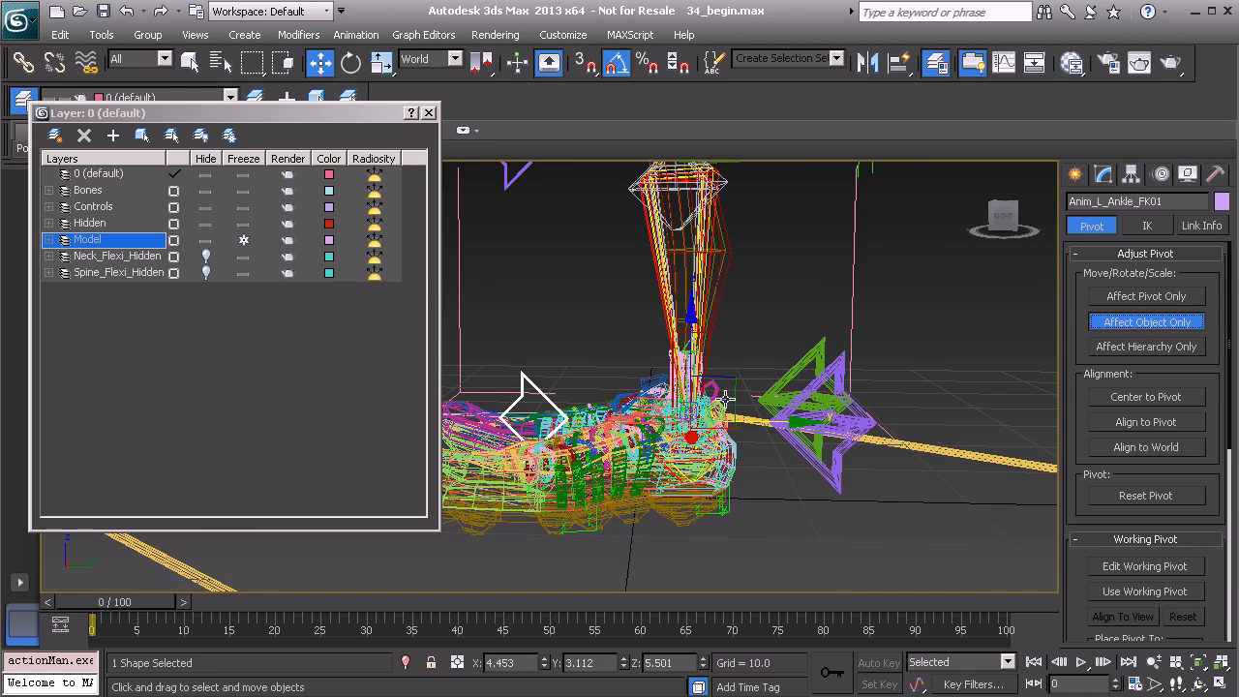
{"action": "left_click_drag", "start_coordinate": [728, 384], "coordinate": [773, 296]}
{"action": "scroll", "coordinate": [773, 296], "scroll_direction": "down", "scroll_amount": 3}
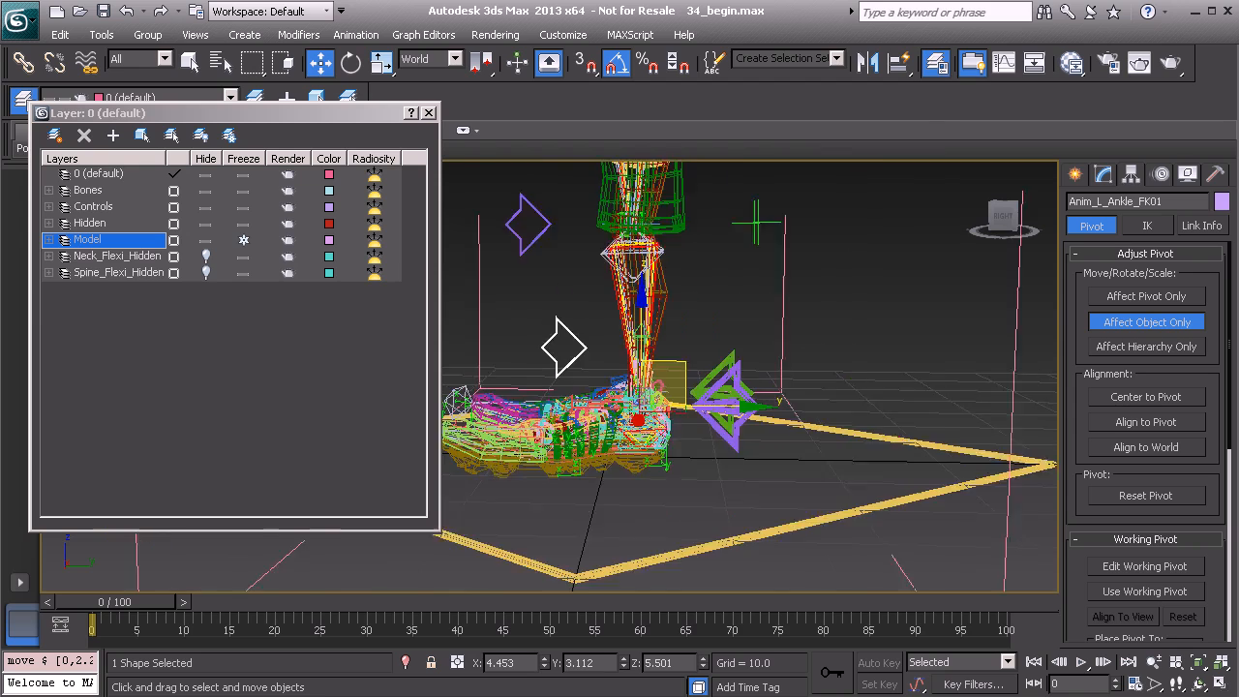
{"action": "middle_click_drag", "start_coordinate": [740, 340], "coordinate": [775, 376]}
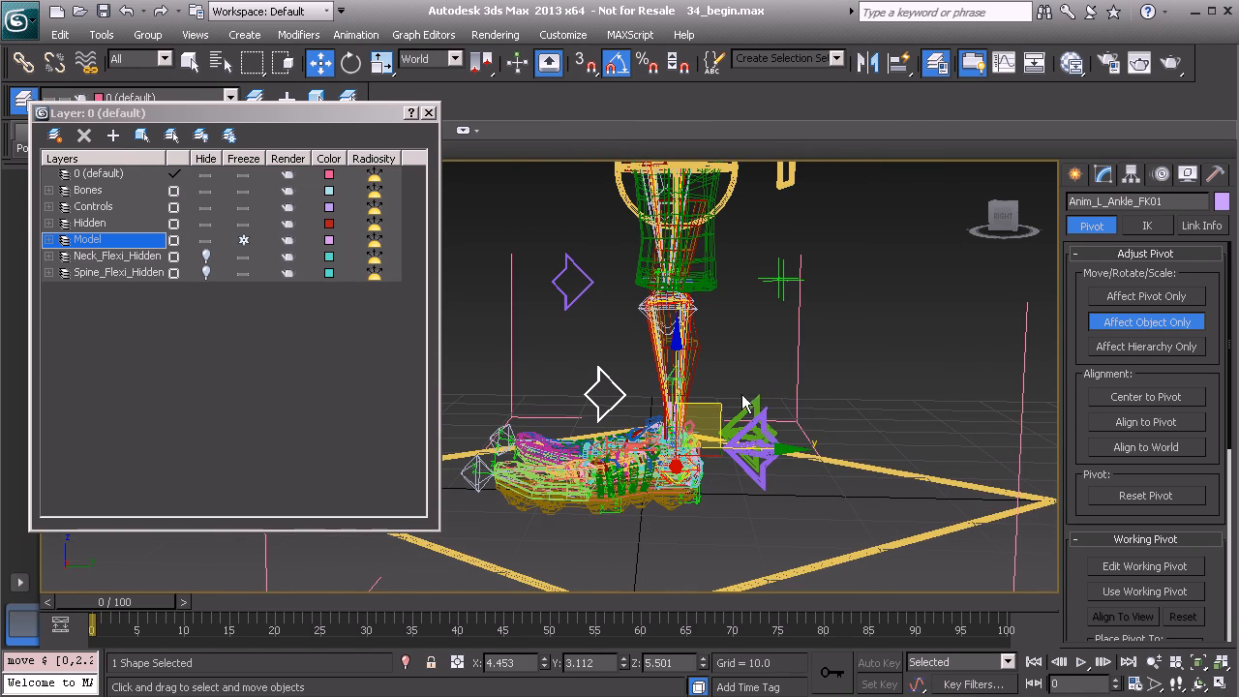
{"action": "left_click_drag", "start_coordinate": [722, 407], "coordinate": [724, 413]}
{"action": "middle_click_drag", "start_coordinate": [684, 388], "coordinate": [716, 387], "text": "alt"}
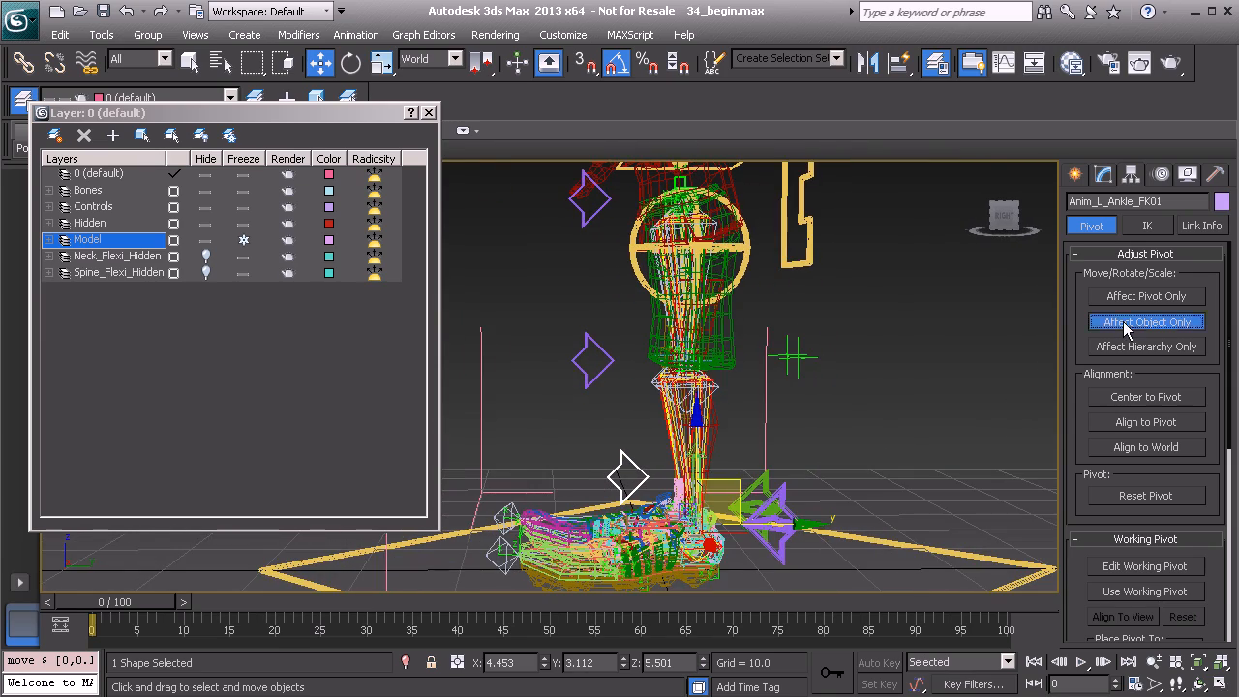
{"action": "left_click", "coordinate": [1123, 324]}
- Select the left thigh, shin and ankle FK controls together and clone them as copies
{"action": "middle_click_drag", "start_coordinate": [815, 463], "coordinate": [821, 438], "text": "alt"}
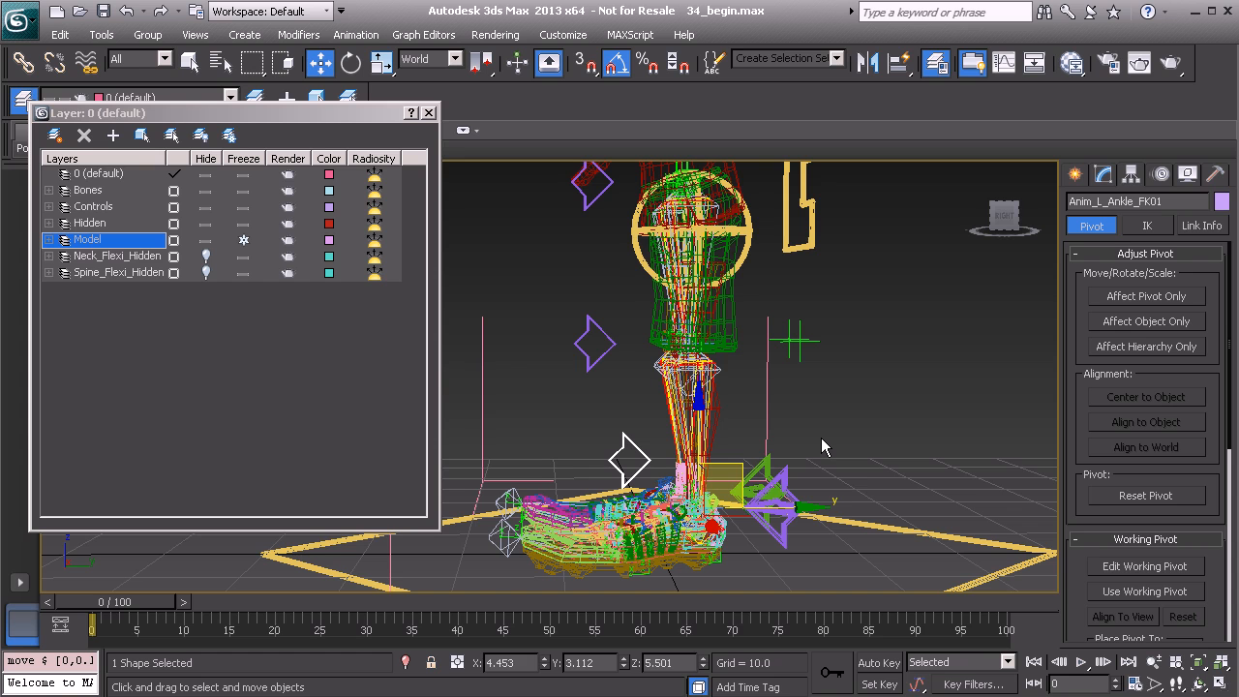
{"action": "middle_click_drag", "start_coordinate": [730, 419], "coordinate": [587, 320], "text": "alt"}
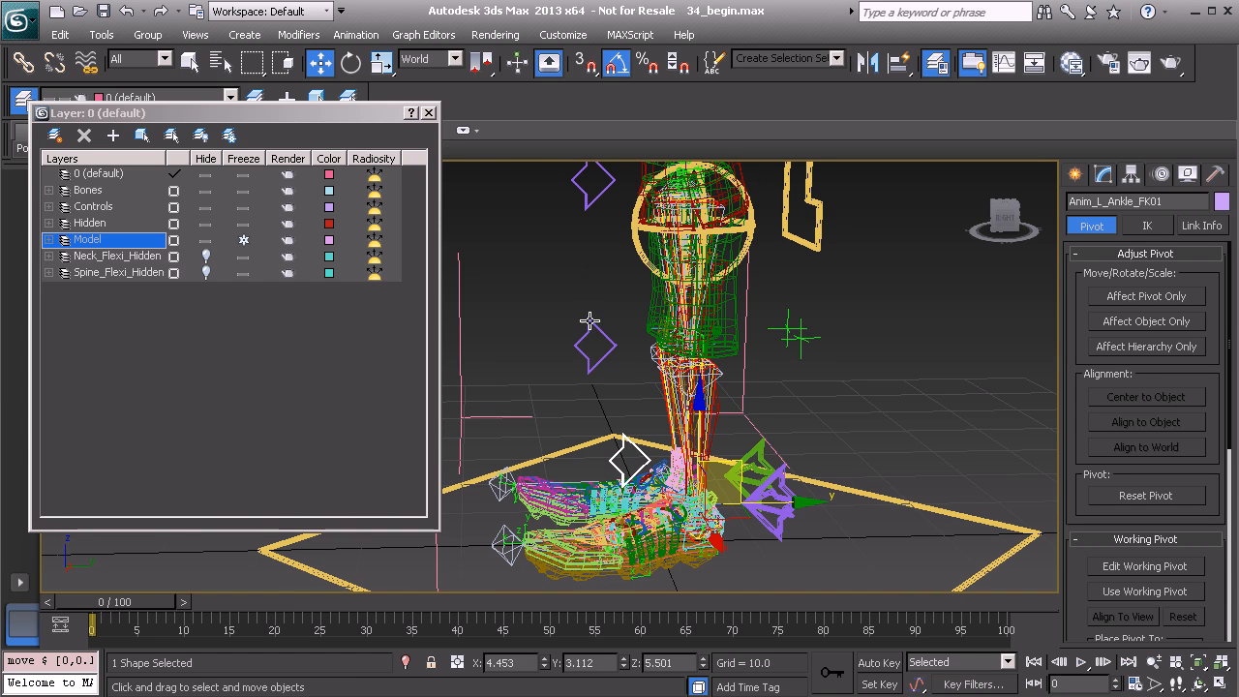
{"action": "left_click", "coordinate": [593, 341], "text": "ctrl"}
{"action": "left_click", "coordinate": [592, 186], "text": "ctrl"}
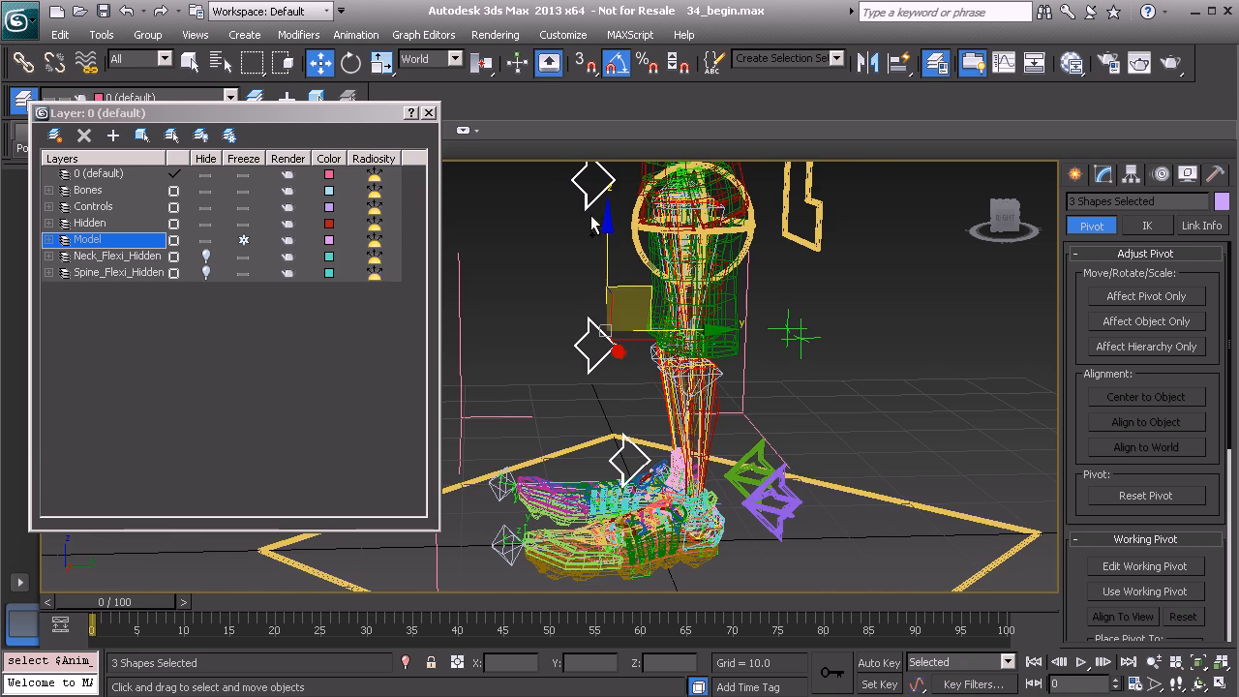
{"action": "middle_click_drag", "start_coordinate": [593, 186], "coordinate": [652, 316], "text": "alt"}
{"action": "key", "text": "ctrl+v"}
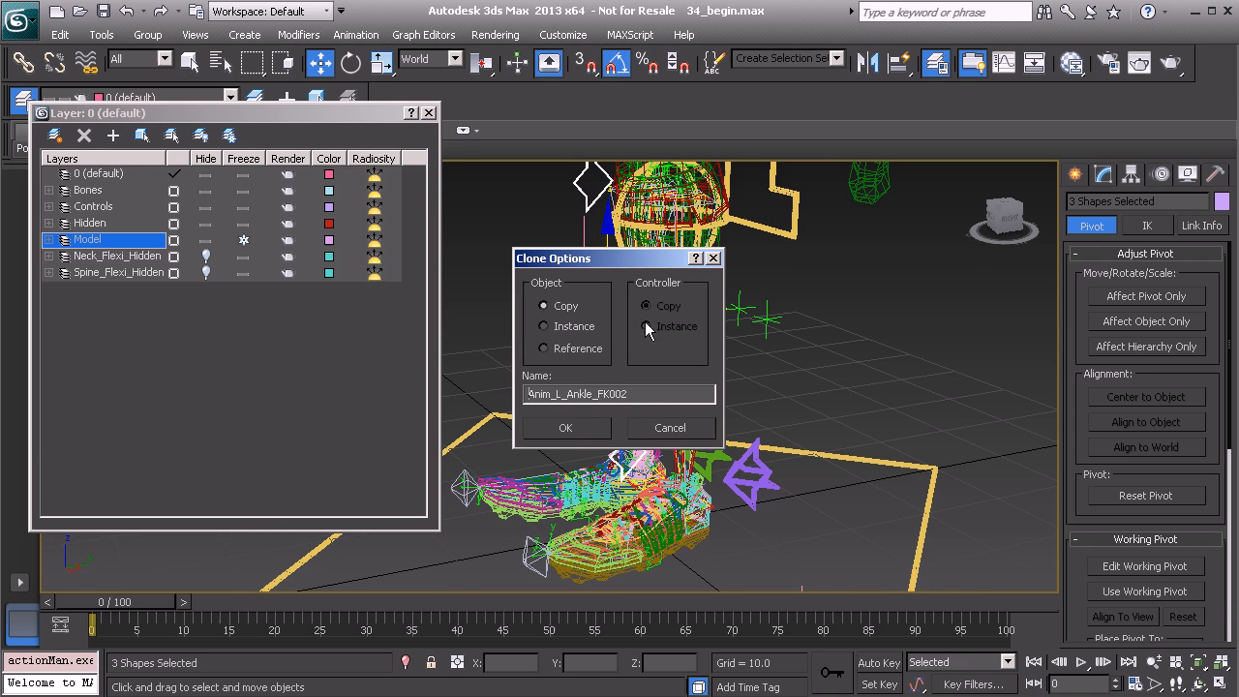
{"action": "left_click", "coordinate": [566, 427]}
- Move the three copied controls about -11 units along X beside the right leg and set their object color to green
{"action": "mouse_move", "coordinate": [565, 427]}
{"action": "middle_mouse_down", "text": "alt"}
{"action": "mouse_move", "coordinate": [639, 368]}
{"action": "mouse_move", "coordinate": [710, 340]}
{"action": "middle_mouse_up", "text": "alt"}
{"action": "left_click_drag", "start_coordinate": [710, 340], "coordinate": [593, 339]}
{"action": "left_click", "coordinate": [1222, 201]}
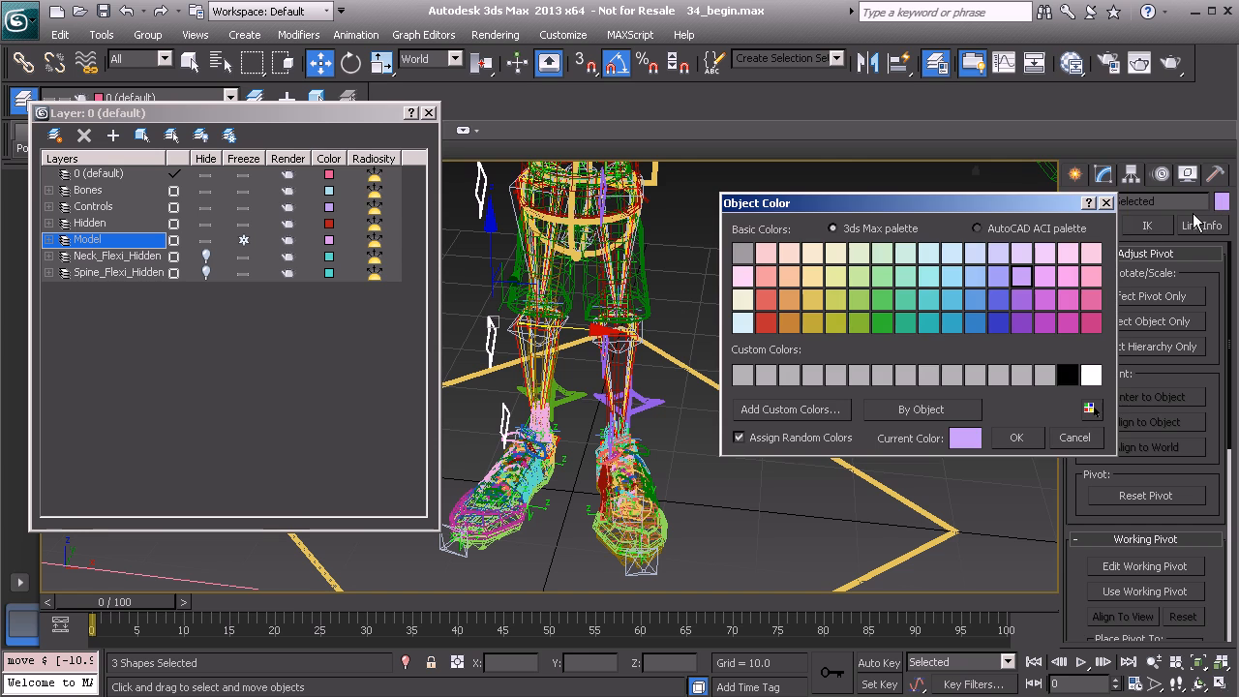
{"action": "left_click", "coordinate": [857, 303]}
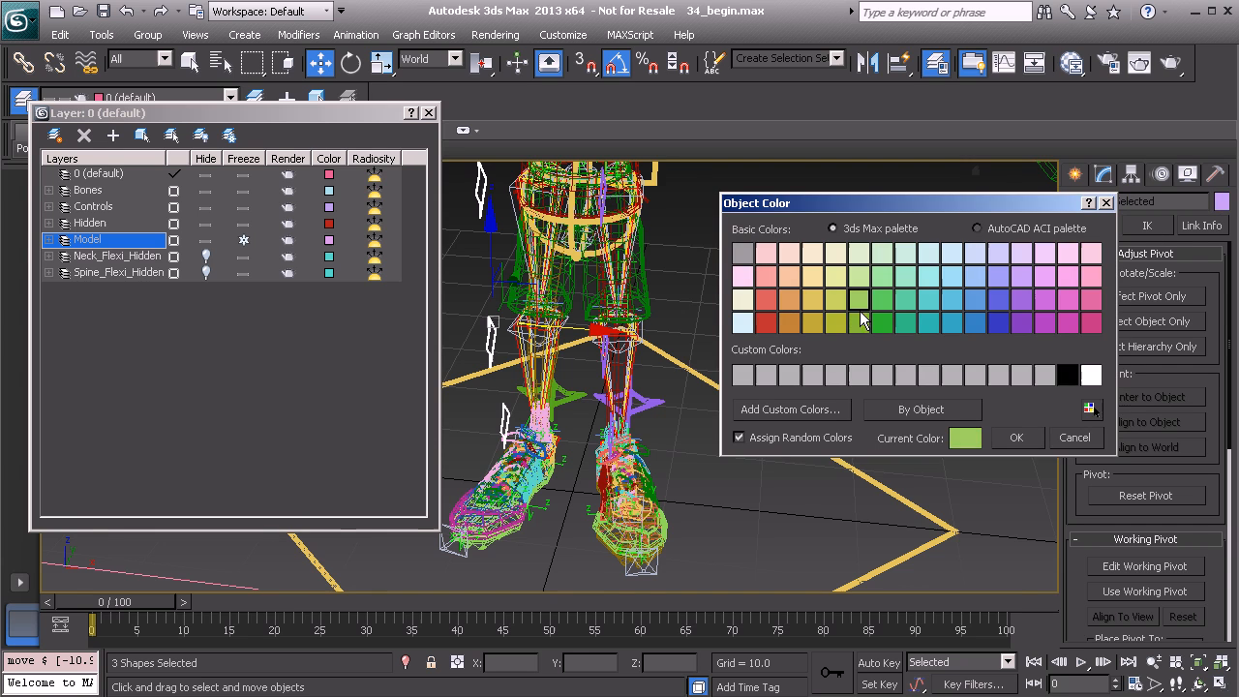
{"action": "left_click", "coordinate": [1018, 439]}
- Align the green thigh FK control copy to the right thigh joint
{"action": "middle_click_drag", "start_coordinate": [708, 343], "coordinate": [643, 347], "text": "alt"}
{"action": "left_click", "coordinate": [557, 242]}
{"action": "scroll", "coordinate": [644, 252], "scroll_direction": "up", "scroll_amount": 3}
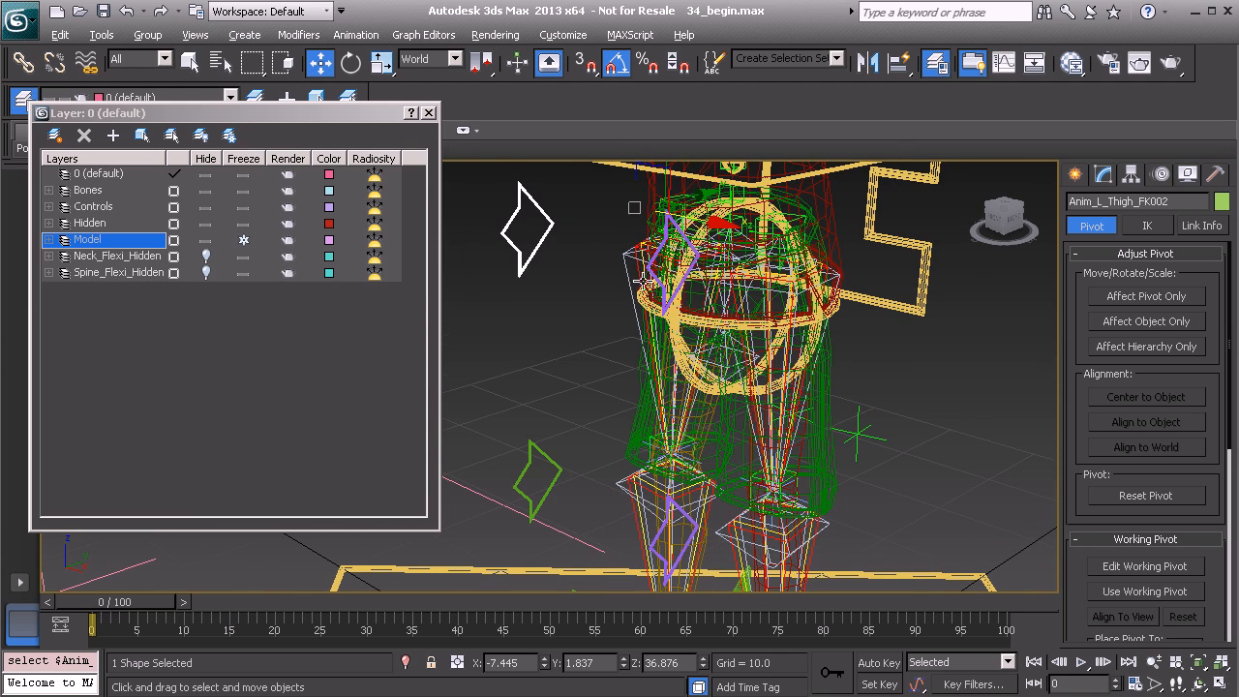
{"action": "middle_click_drag", "start_coordinate": [645, 281], "coordinate": [671, 289], "text": "alt"}
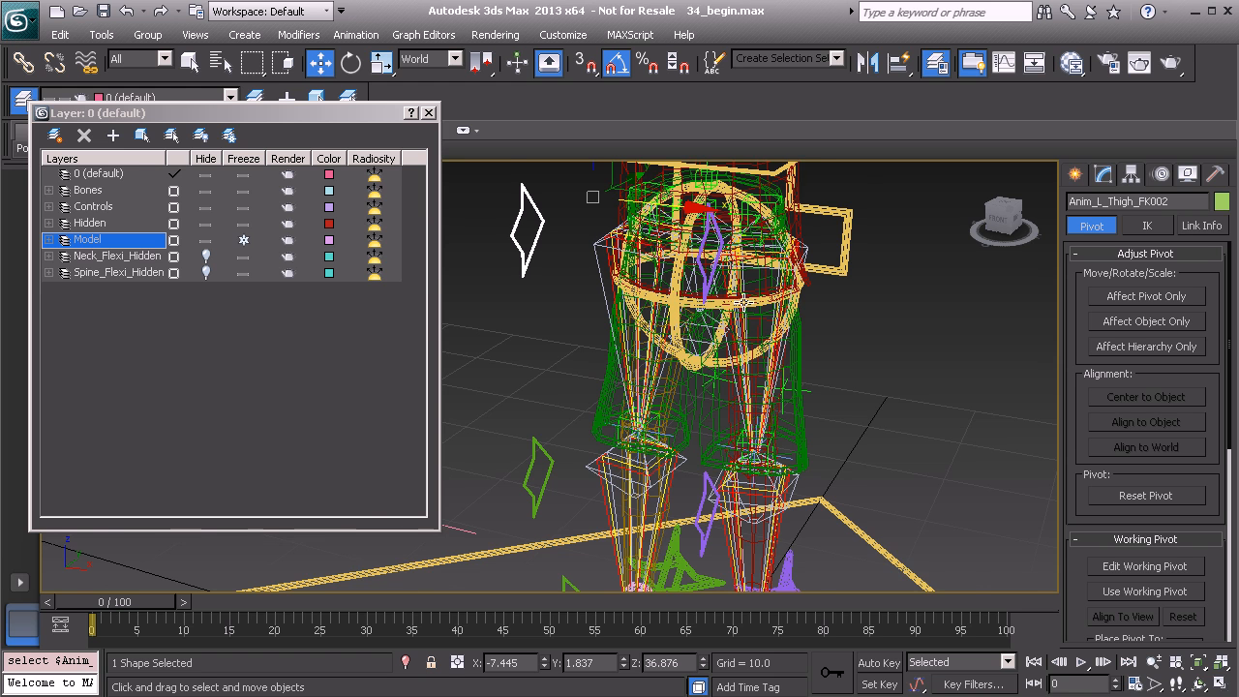
{"action": "middle_click_drag", "start_coordinate": [748, 308], "coordinate": [697, 310], "text": "alt"}
{"action": "key", "text": "alt+a"}
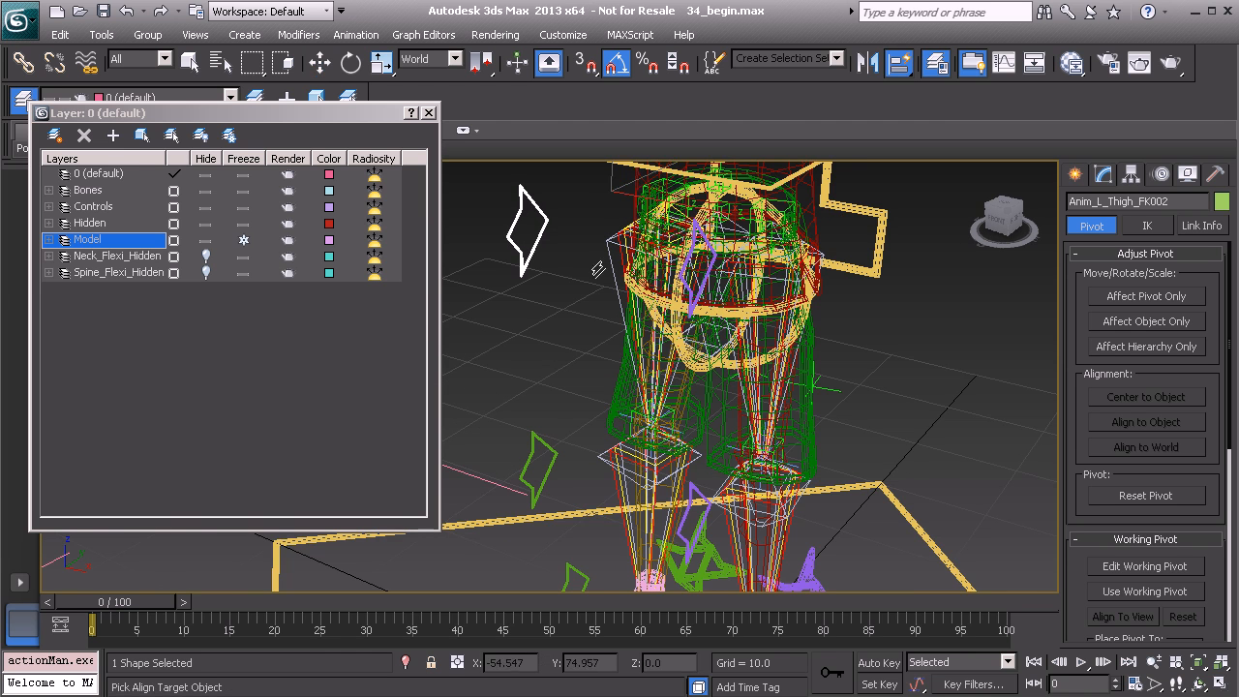
{"action": "middle_click_drag", "start_coordinate": [618, 275], "coordinate": [616, 261], "text": "alt"}
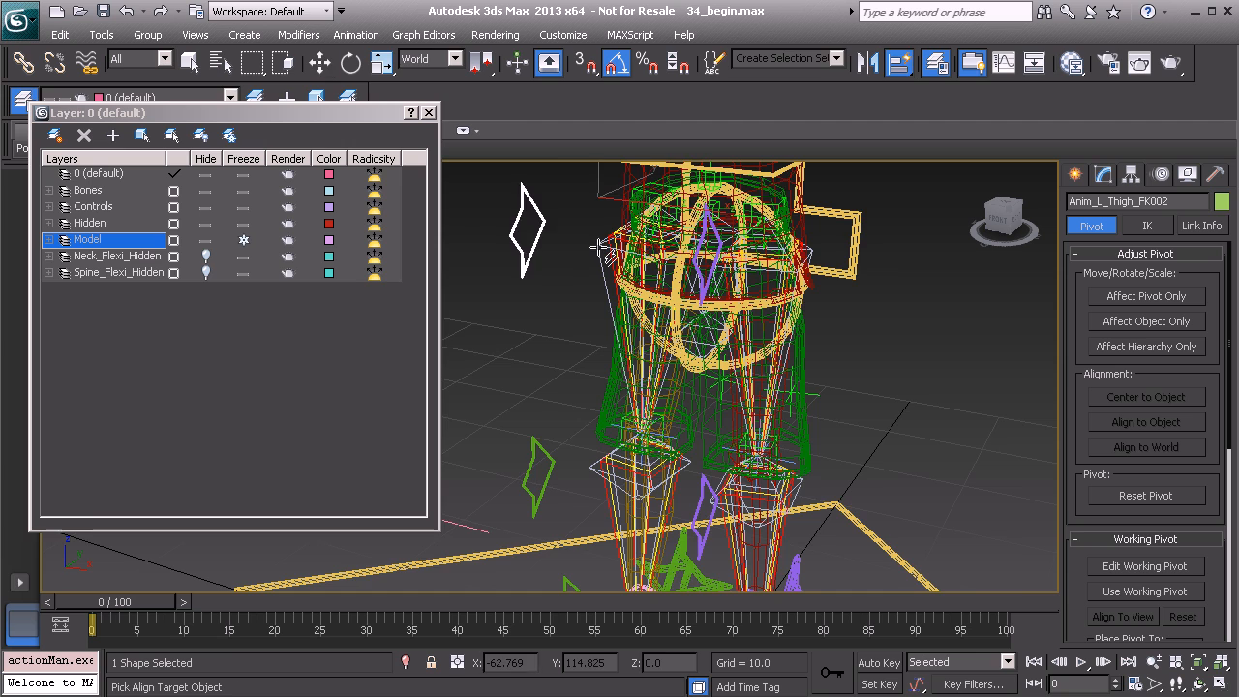
{"action": "key", "text": "w"}
- Align the green shin FK control copy to the right shin joint
{"action": "middle_click_drag", "start_coordinate": [610, 320], "coordinate": [601, 294]}
{"action": "left_click", "coordinate": [543, 350]}
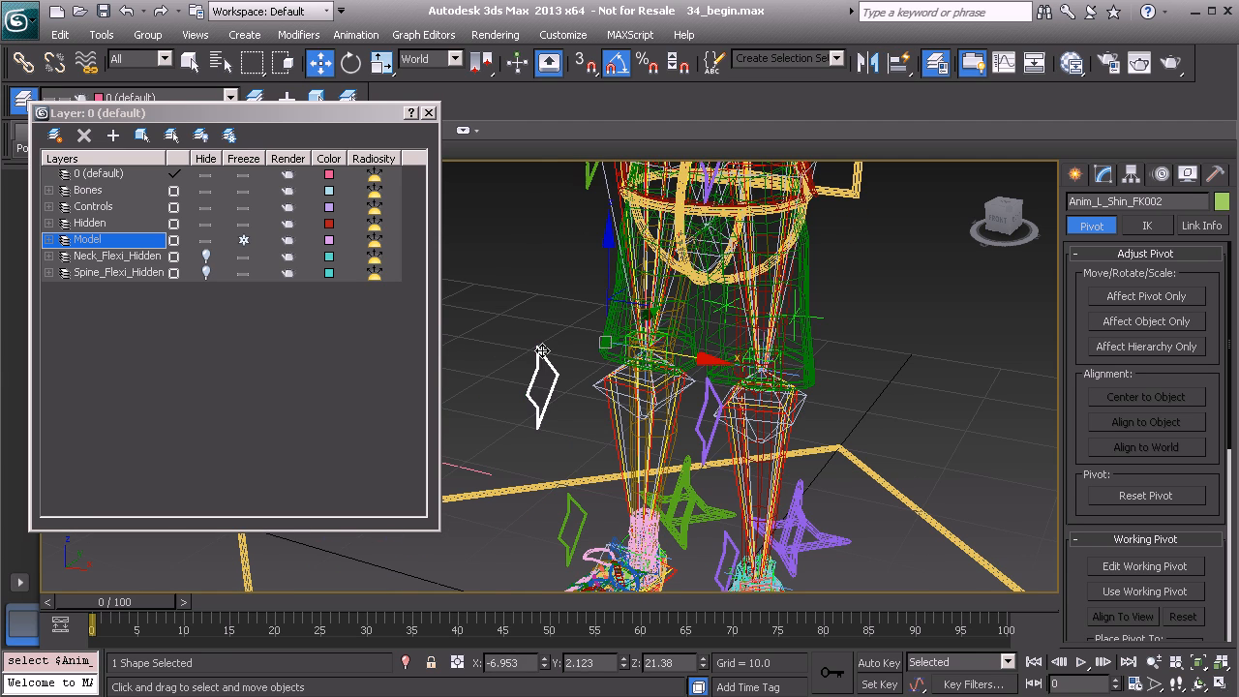
{"action": "key", "text": "alt+a"}
{"action": "key", "text": "w"}
- Align the green ankle FK control copy to the right ankle joint
{"action": "middle_click_drag", "start_coordinate": [627, 438], "coordinate": [615, 288]}
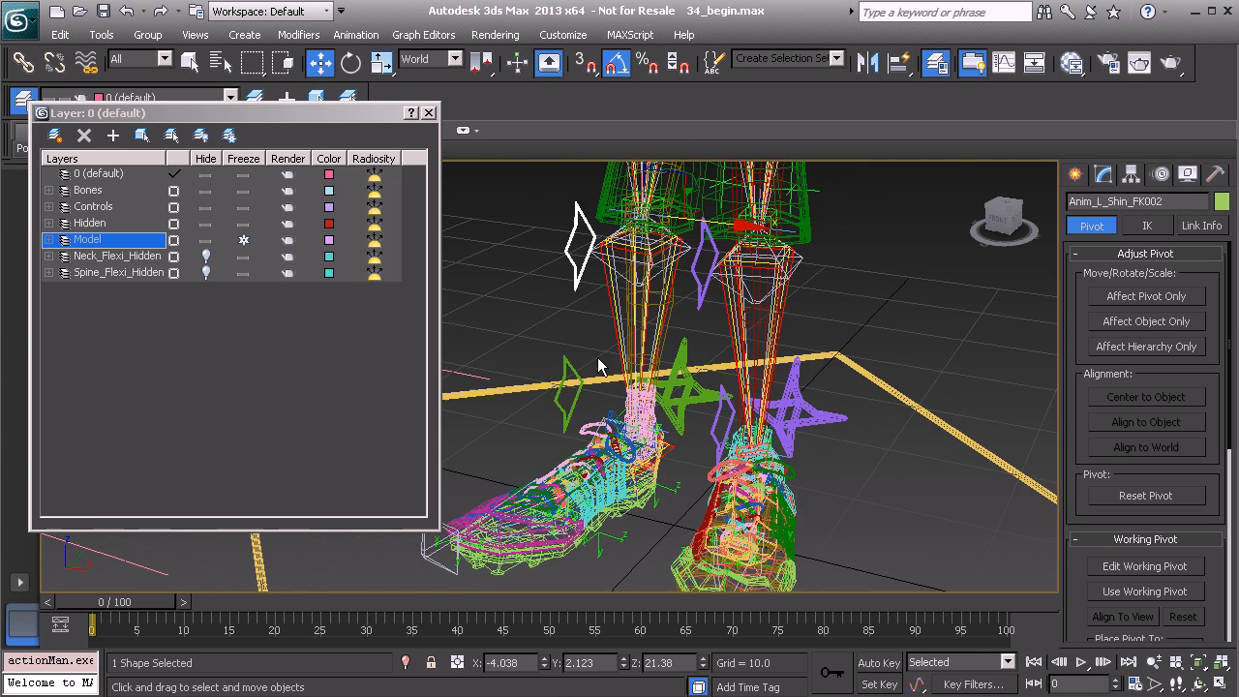
{"action": "left_click", "coordinate": [571, 410]}
{"action": "scroll", "coordinate": [628, 471], "scroll_direction": "up", "scroll_amount": 4}
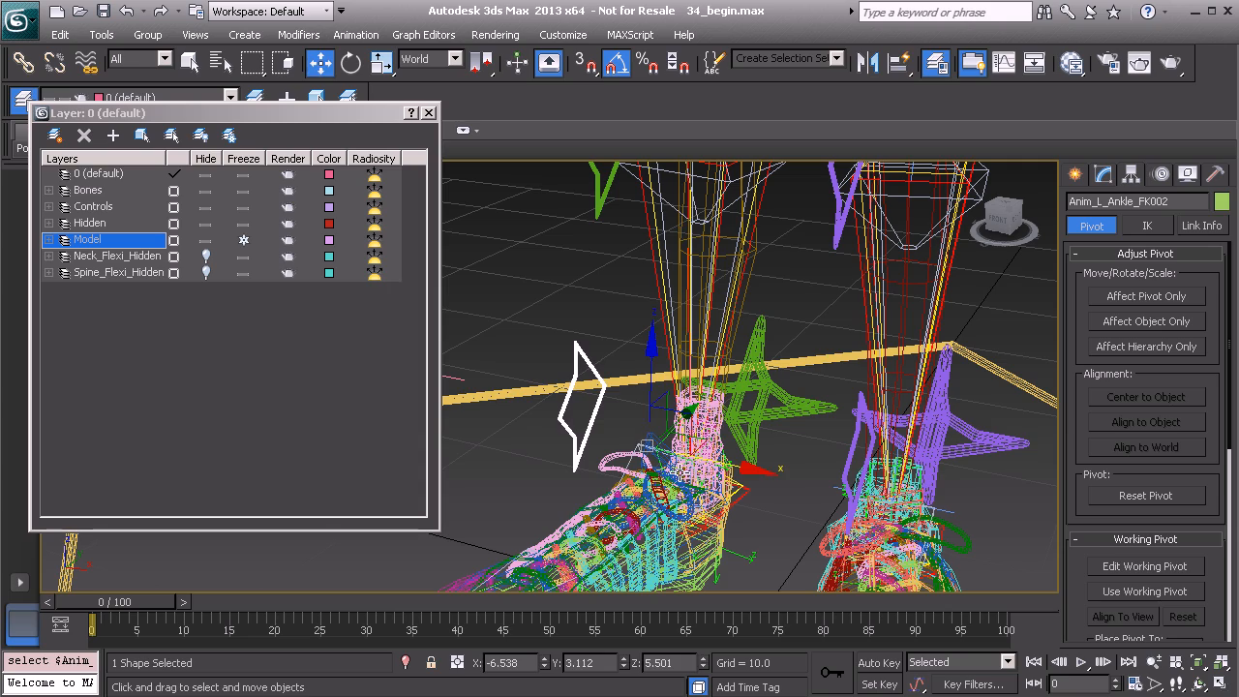
{"action": "key", "text": "alt+a"}
{"action": "left_click", "coordinate": [706, 484]}
- Rename the right ankle control as Anim_R_Ankle_FK01
{"action": "middle_click_drag", "start_coordinate": [708, 465], "coordinate": [586, 413], "text": "alt"}
{"action": "scroll", "coordinate": [586, 412], "scroll_direction": "down", "scroll_amount": 3}
{"action": "middle_click_drag", "start_coordinate": [634, 315], "coordinate": [636, 441]}
{"action": "middle_click_drag", "start_coordinate": [617, 359], "coordinate": [644, 339], "text": "alt"}
{"action": "middle_click_drag", "start_coordinate": [642, 302], "coordinate": [651, 399]}
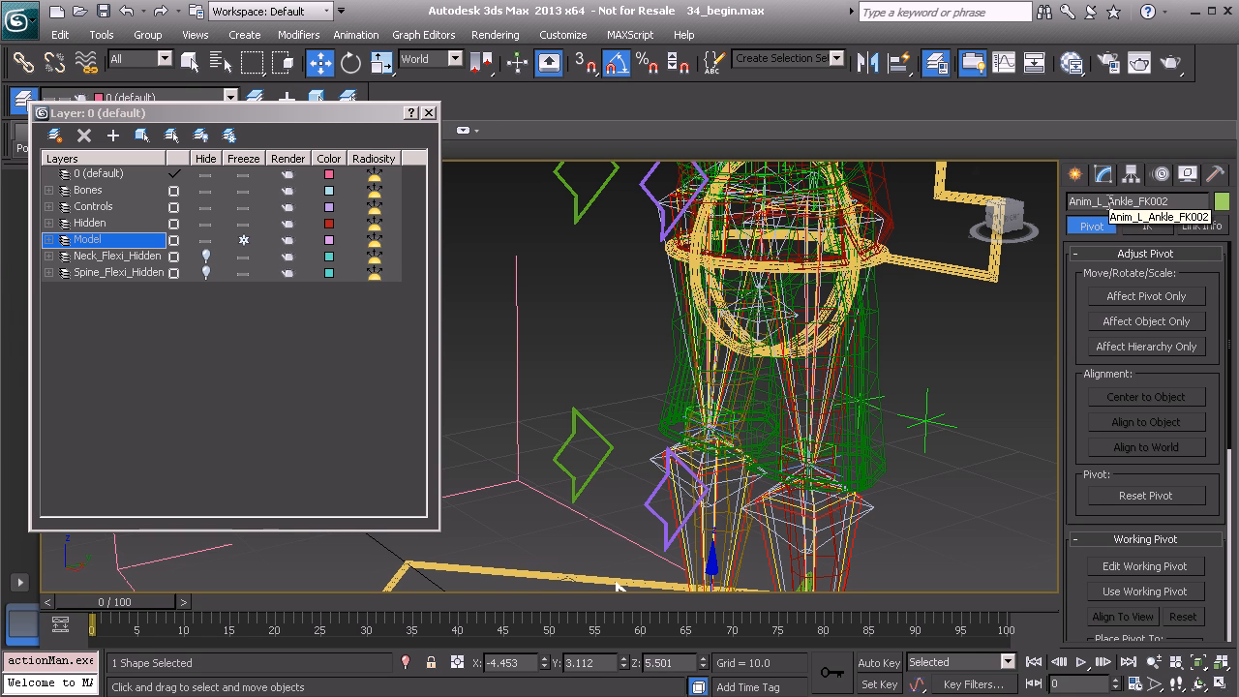
{"action": "type", "text": "R"}
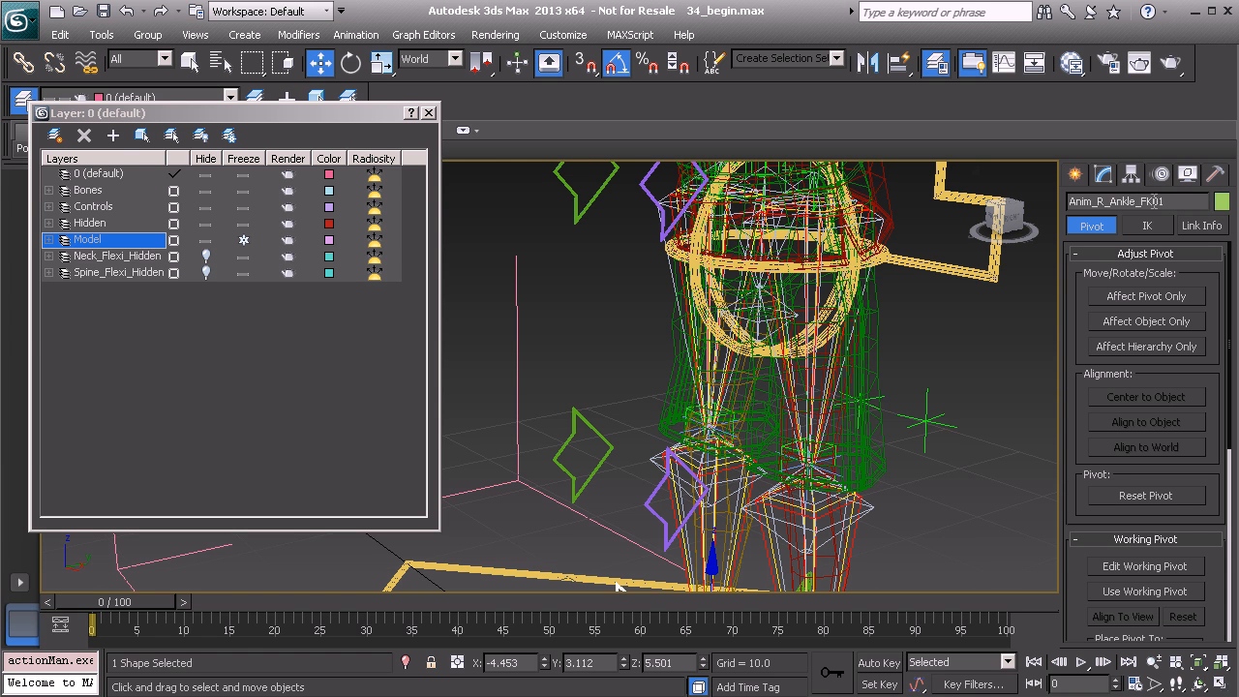
- Copy the ankle control's name onto the right shin control and edit it to read Anim_R_Shin_FK01
{"action": "double_click", "coordinate": [1148, 202]}
{"action": "key", "text": "ctrl+c"}
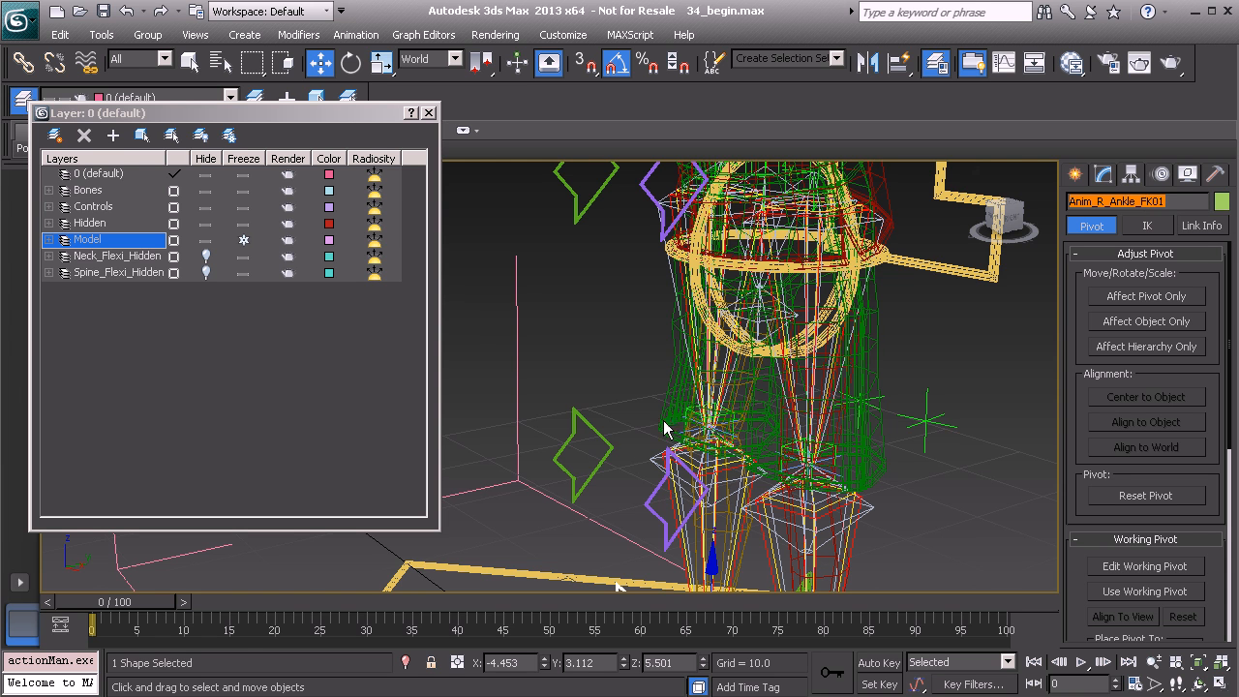
{"action": "left_click", "coordinate": [594, 431]}
{"action": "double_click", "coordinate": [1114, 201]}
{"action": "key", "text": "ctrl+v"}
{"action": "left_click_drag", "start_coordinate": [1111, 201], "coordinate": [1140, 201]}
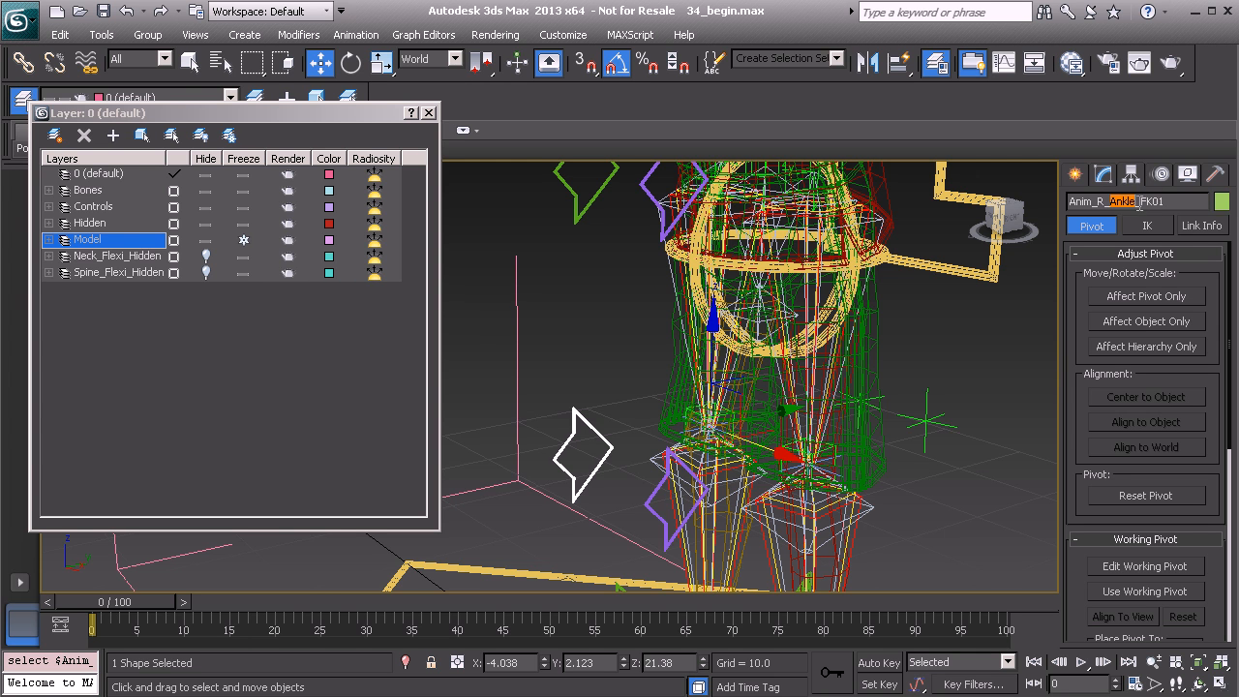
{"action": "type", "text": "Shi"}
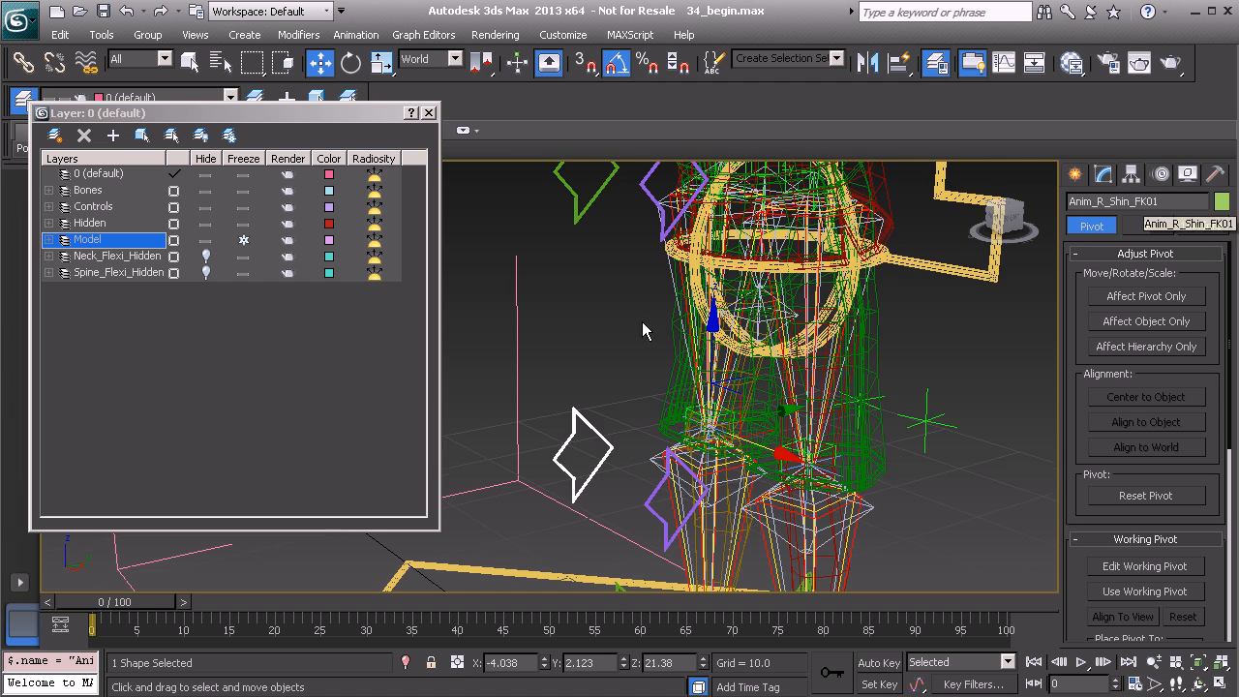
- Rename the right thigh control as Anim_R_Thigh_FK01, reusing the copied name, and clear the selection
{"action": "middle_click_drag", "start_coordinate": [579, 203], "coordinate": [583, 258]}
{"action": "left_click", "coordinate": [596, 267]}
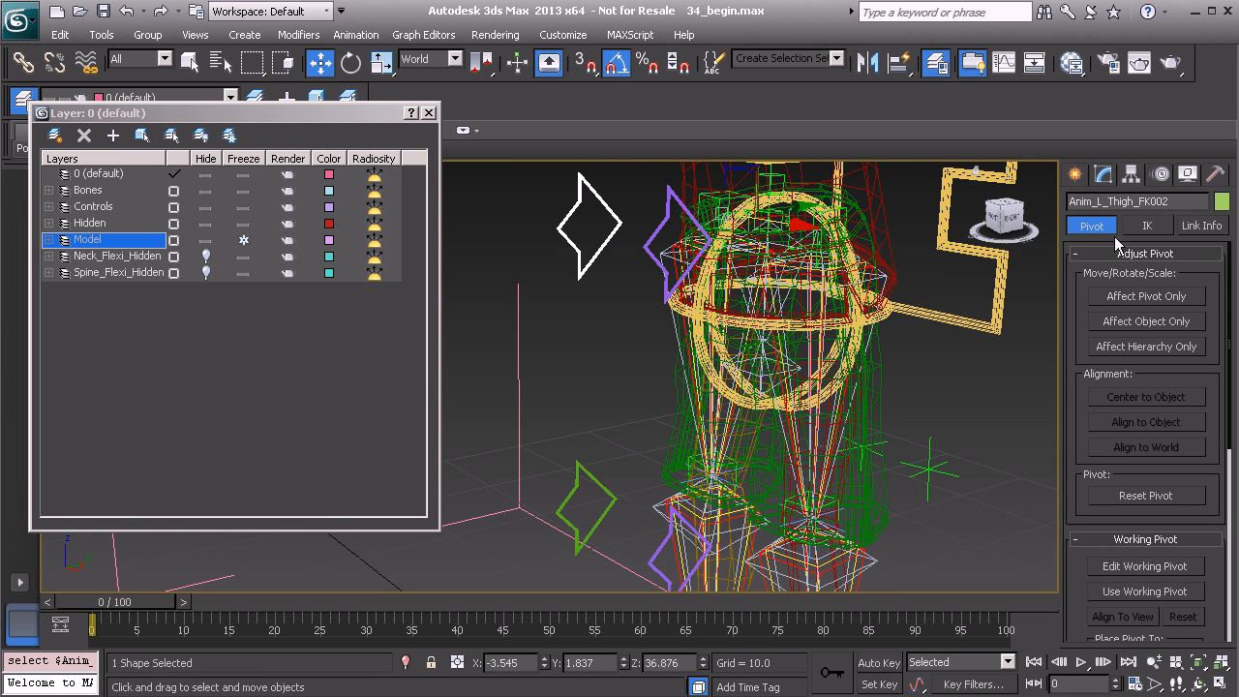
{"action": "left_click", "coordinate": [1126, 200]}
{"action": "key", "text": "ctrl+v"}
{"action": "left_click_drag", "start_coordinate": [1110, 200], "coordinate": [1140, 203]}
{"action": "type", "text": "Th"}
{"action": "scroll", "coordinate": [835, 326], "scroll_direction": "down", "scroll_amount": 3}
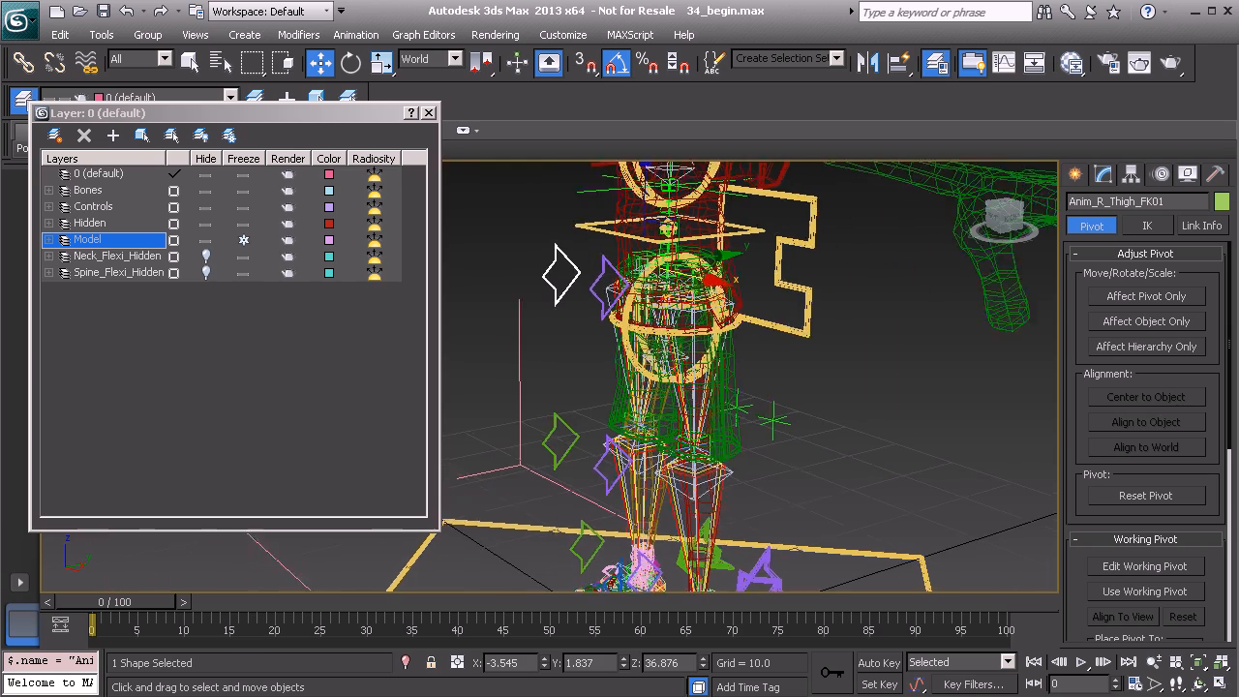
{"action": "left_click", "coordinate": [824, 355]}
{"action": "middle_click_drag", "start_coordinate": [824, 354], "coordinate": [684, 339], "text": "alt"}
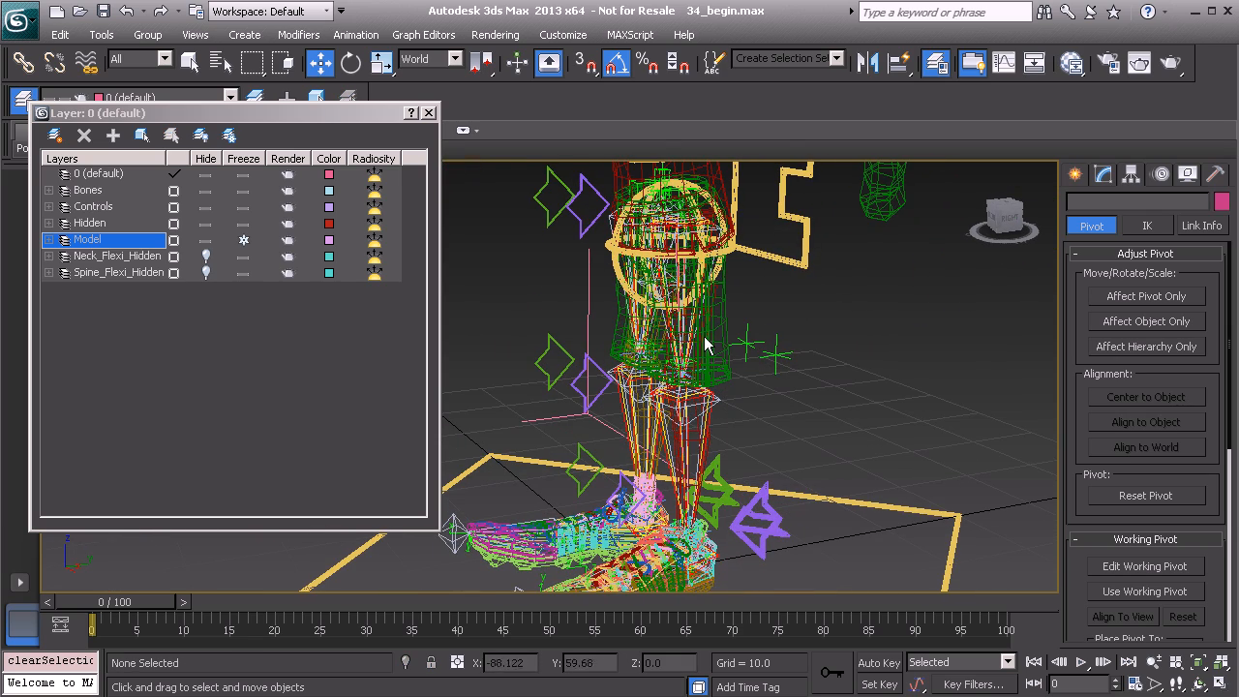